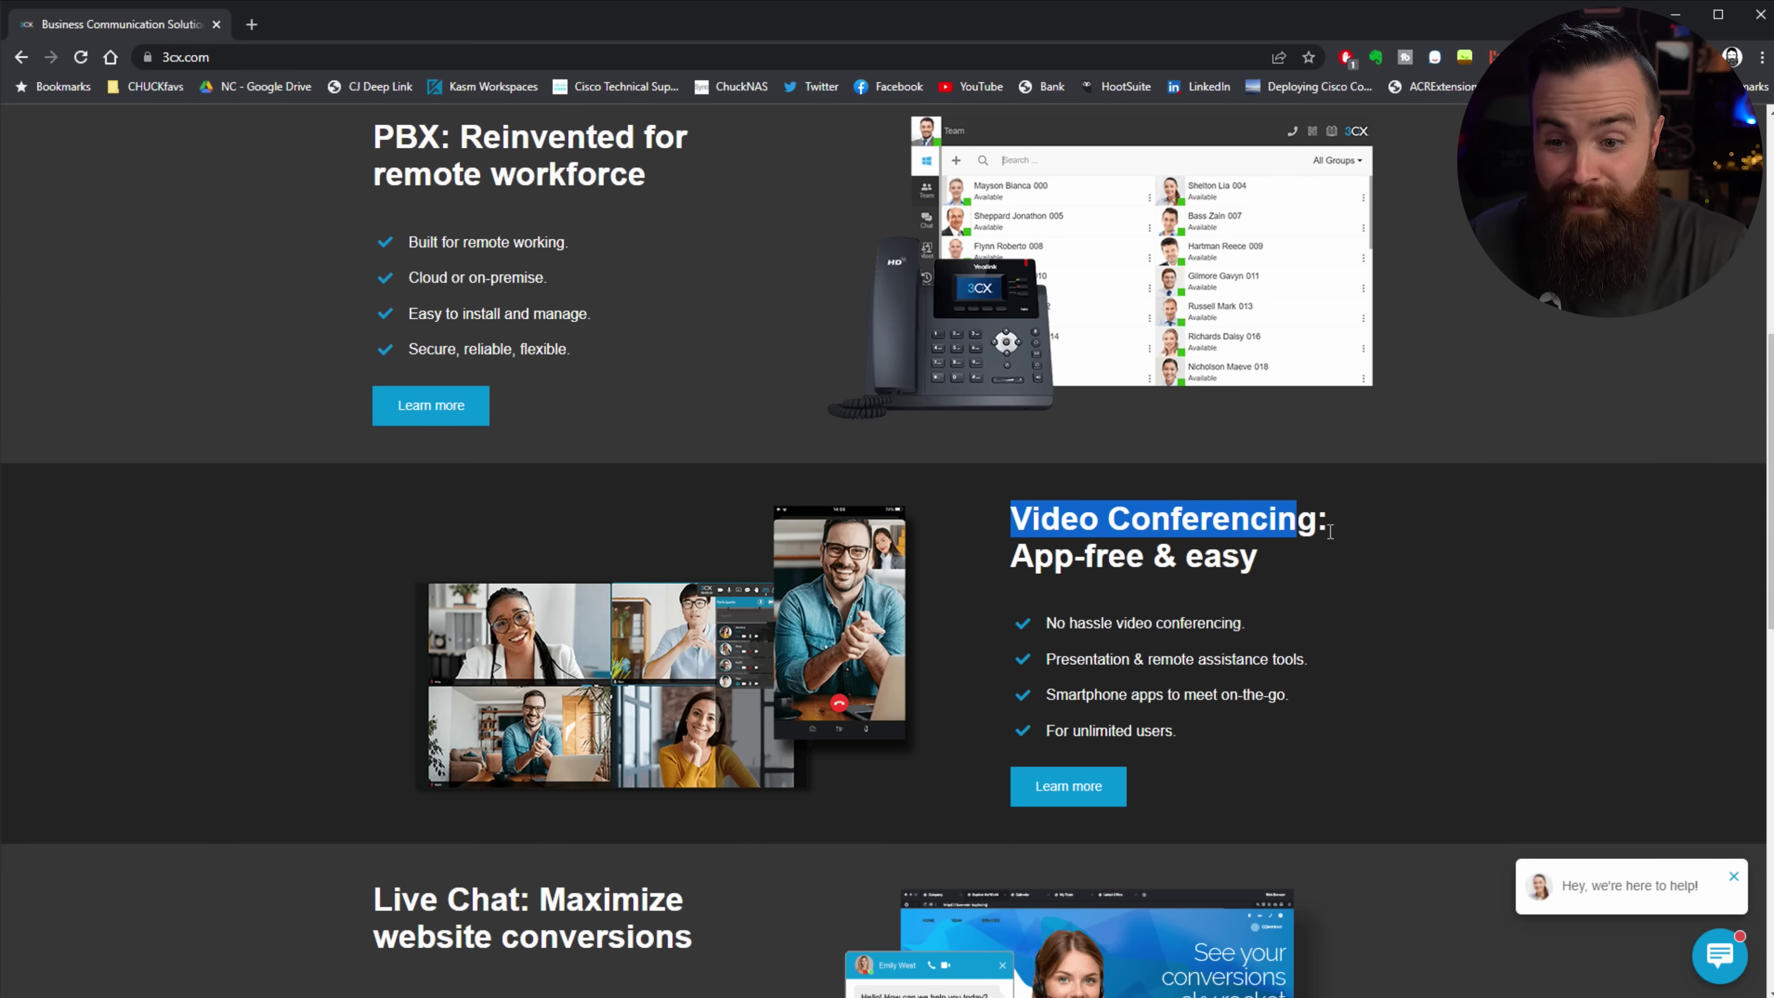
- Deselect the Video Conferencing heading and scroll back up to the 3CX free-for-one-year banner
left_click(1360, 562)
scroll(743, 384, "up", 3)
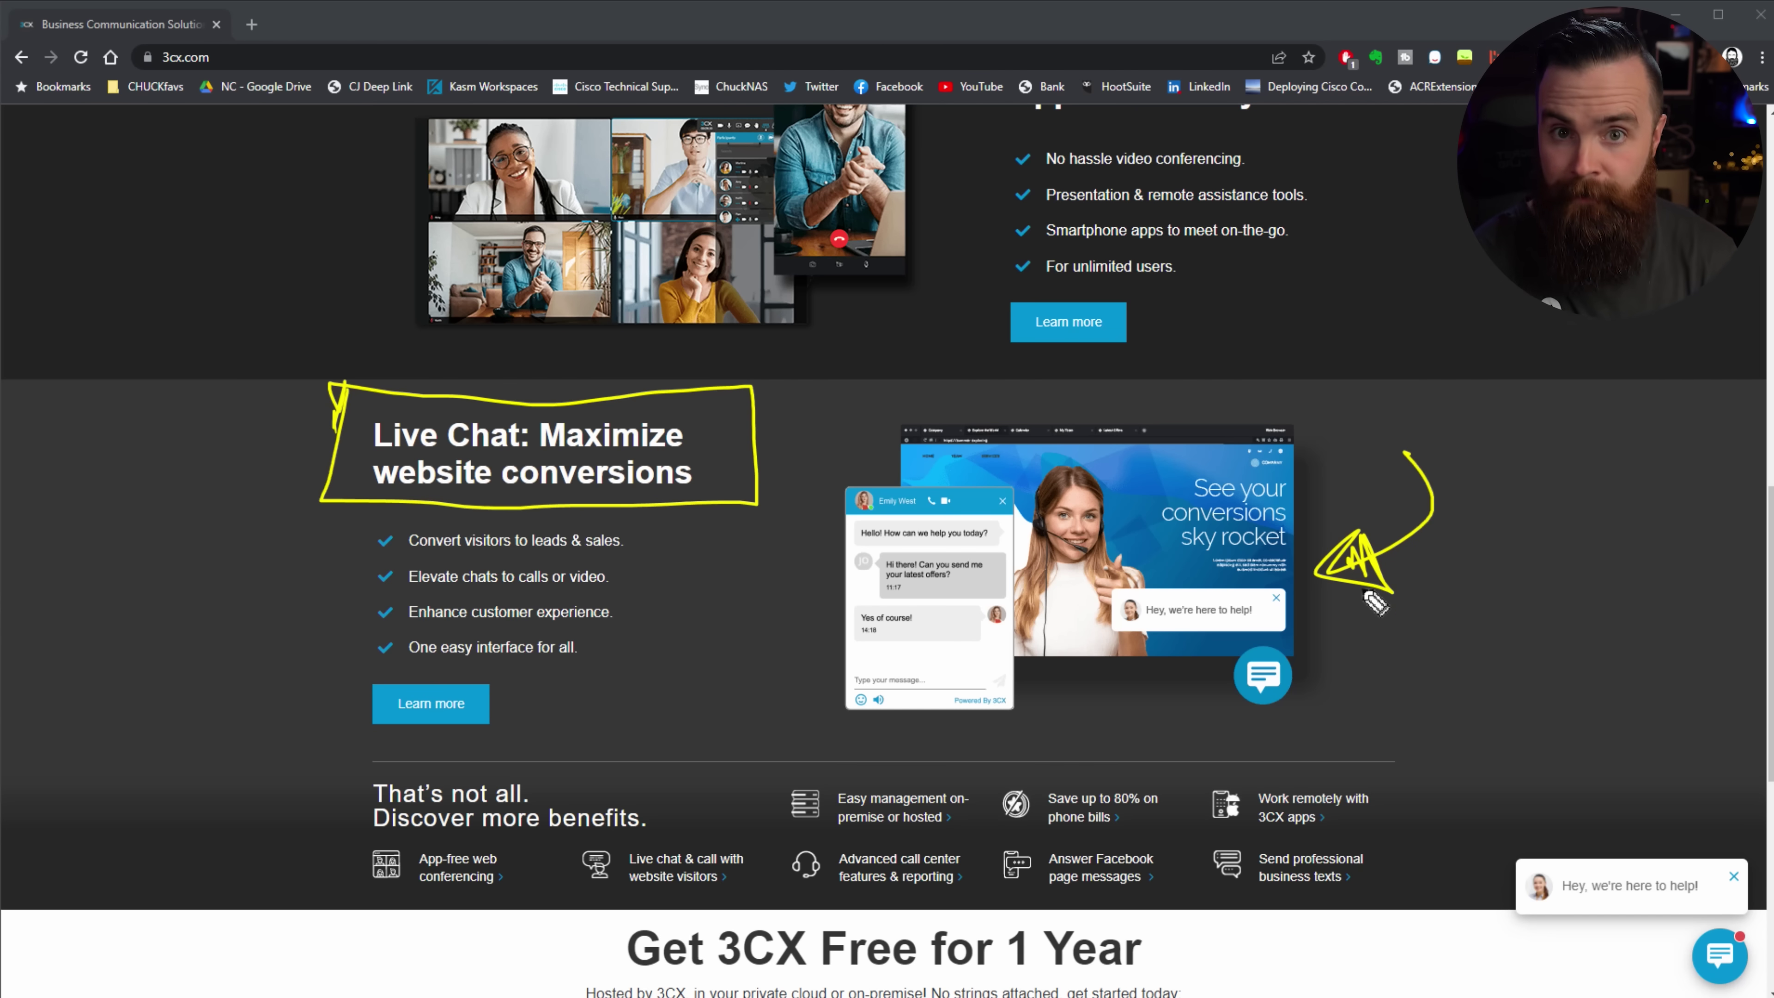
scroll(492, 633, "up", 10)
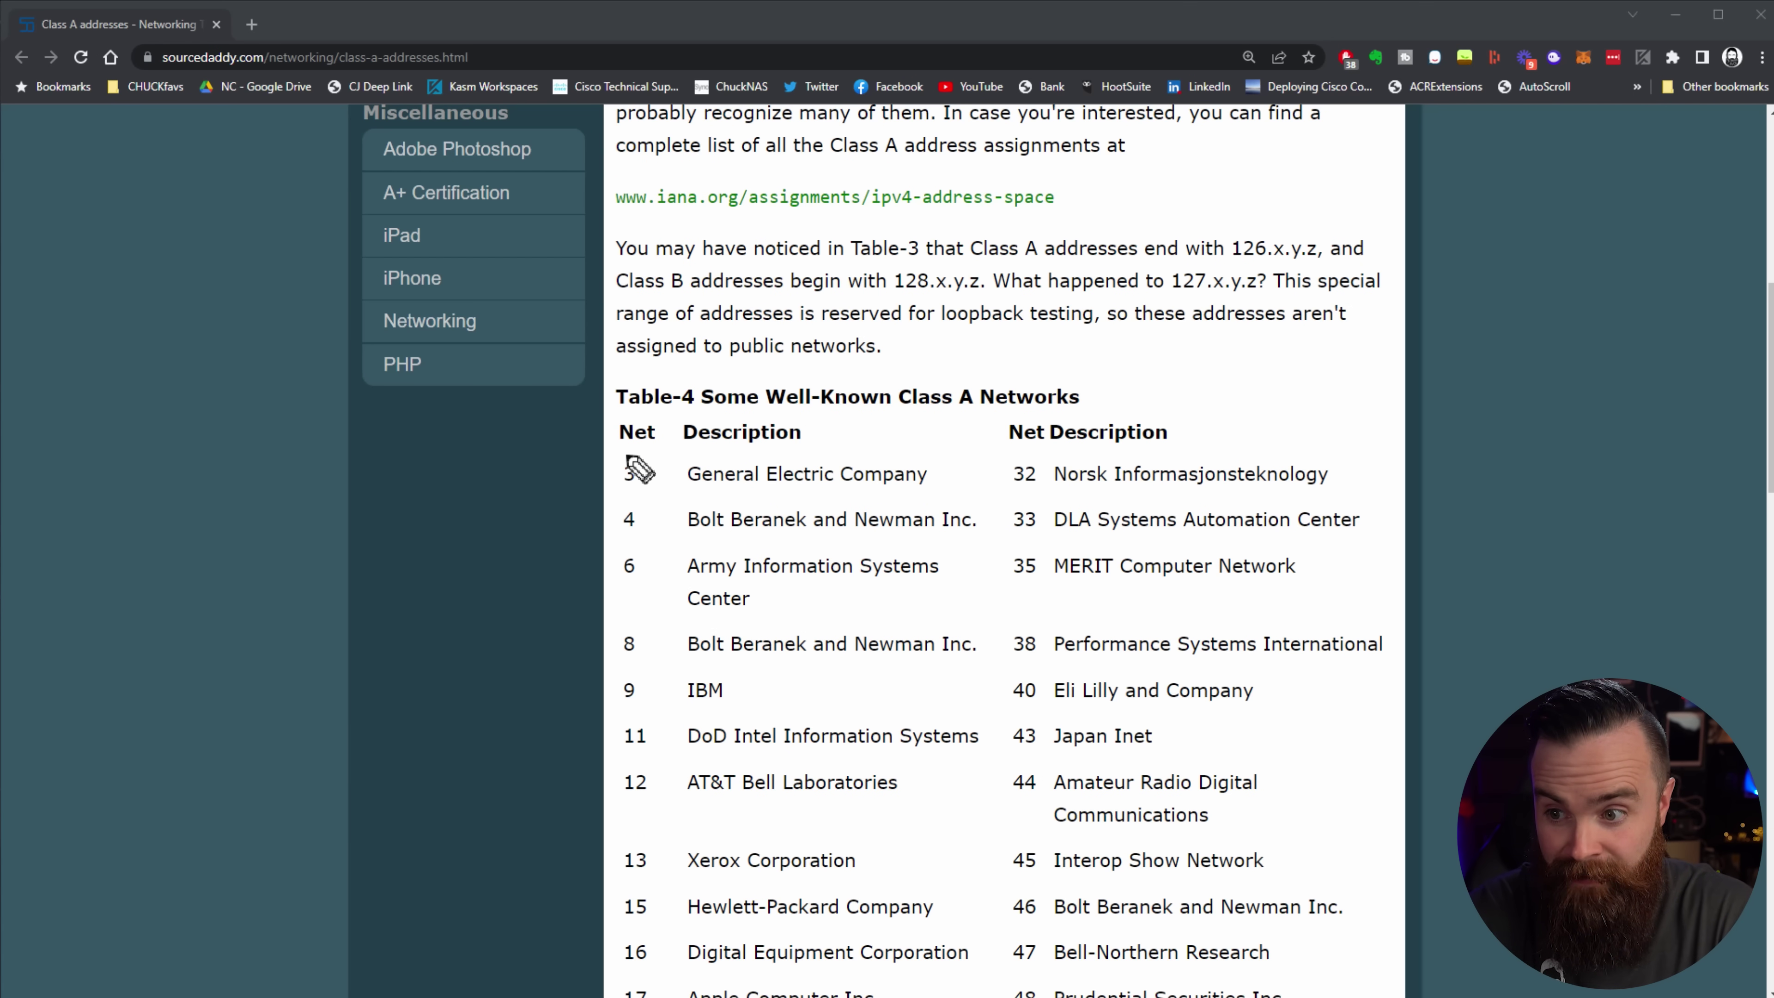
- Box Net numbers 3, 9, 12, 13 and 15 in Table-4 and handwrite 3.0.0.0 above it
left_click_drag(607, 454, 627, 491)
left_click_drag(969, 334, 974, 365)
left_click(1006, 354)
left_click_drag(1023, 335, 1022, 336)
left_click(1045, 353)
left_click_drag(1065, 328, 1063, 330)
left_click(1086, 353)
left_click_drag(1109, 327, 1108, 328)
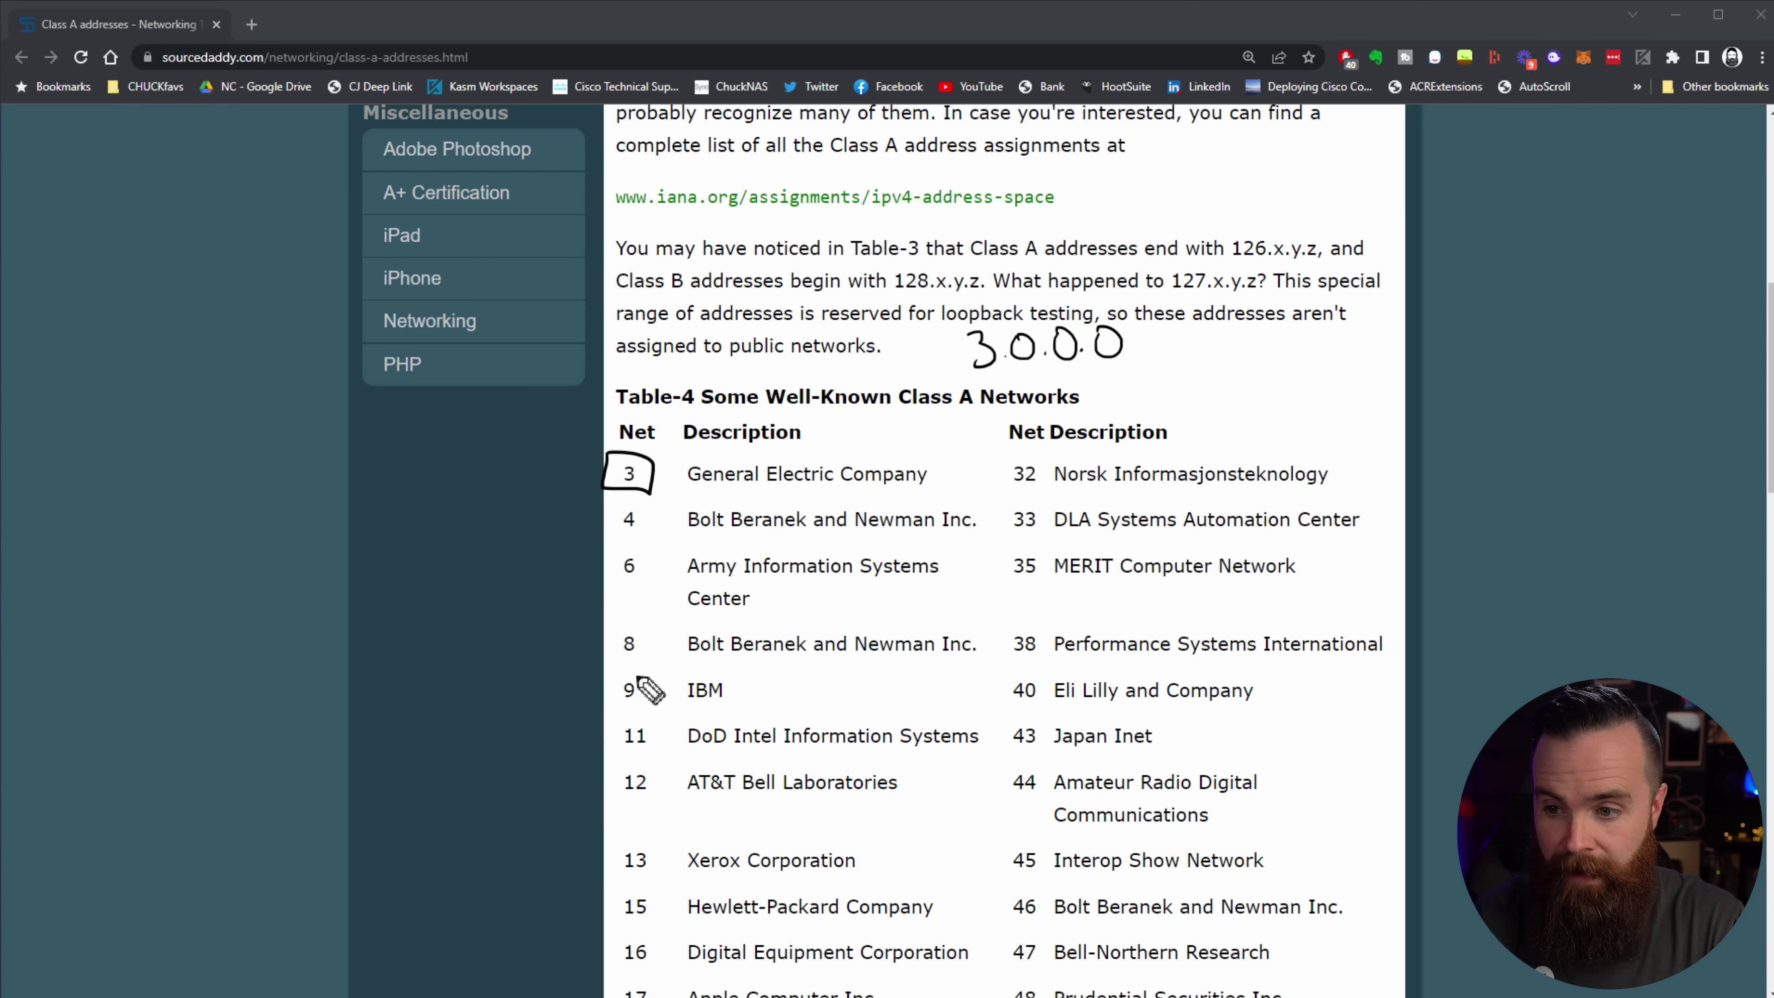
mouse_move(615, 676)
left_mouse_down()
mouse_move(662, 712)
mouse_move(609, 711)
mouse_move(668, 783)
mouse_move(614, 763)
left_mouse_up()
mouse_move(617, 833)
left_mouse_down()
mouse_move(660, 937)
mouse_move(615, 894)
left_mouse_up()
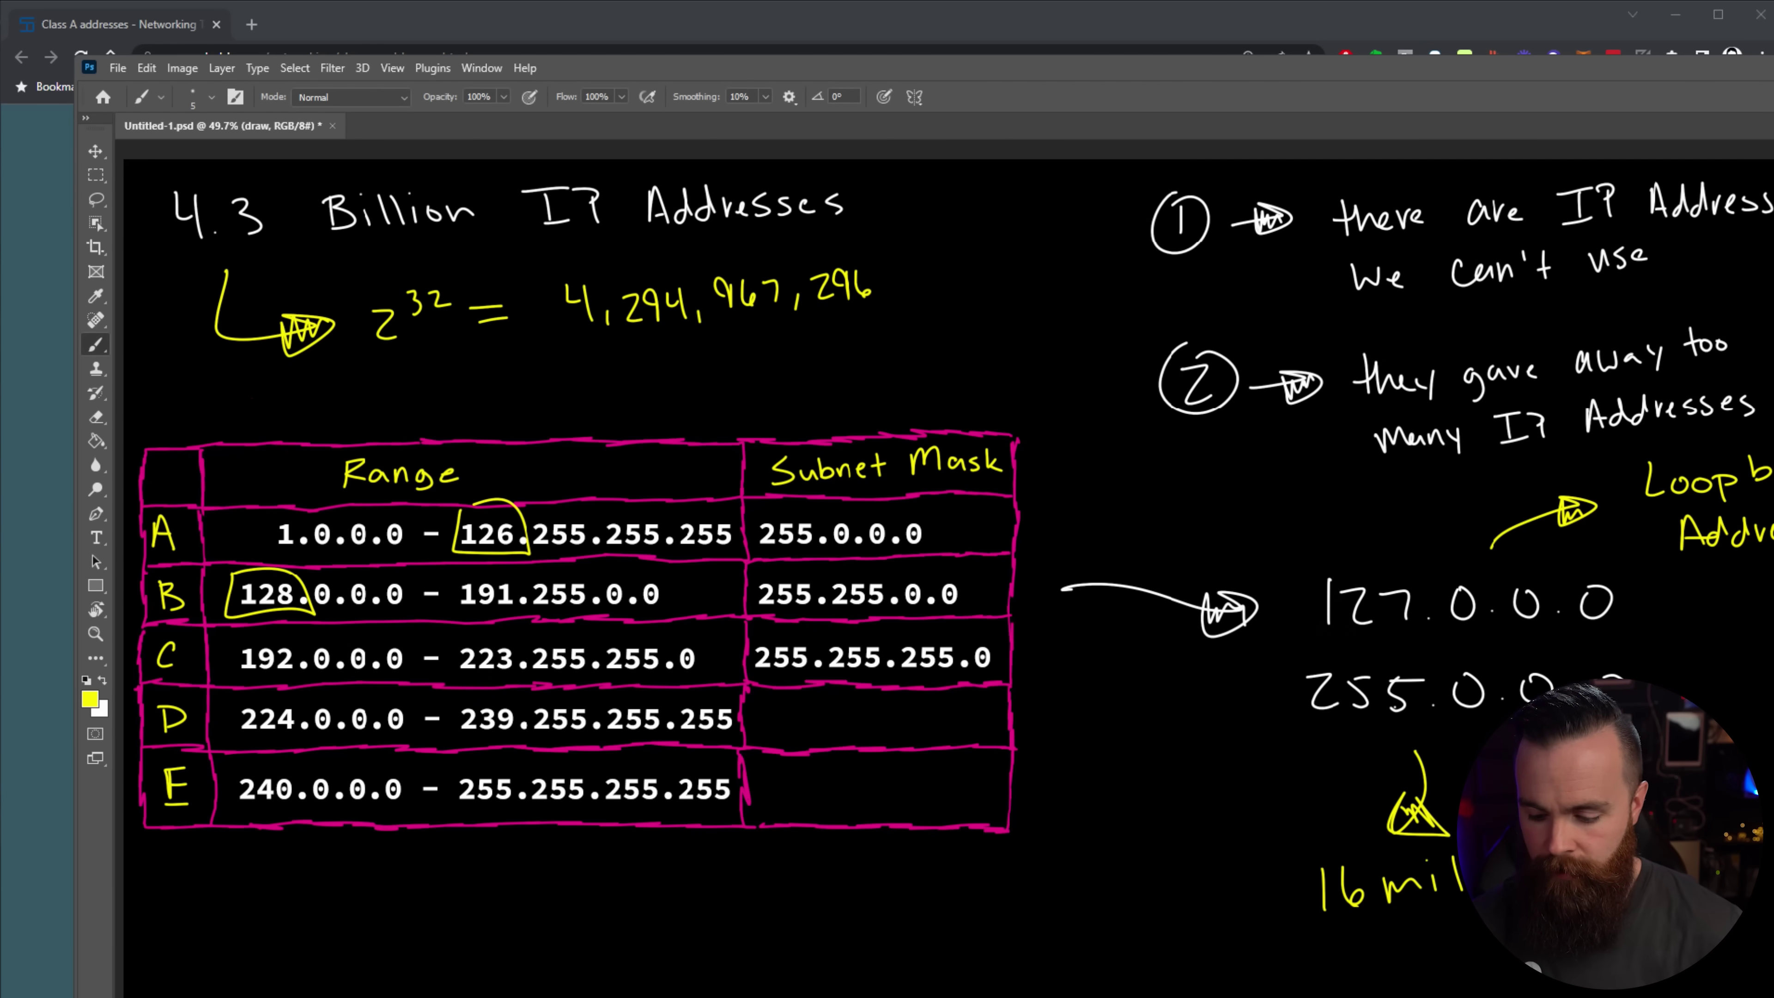
- Launch Command Prompt through the Windows search for cmd and enter ping 127.0.0.1
key("super")
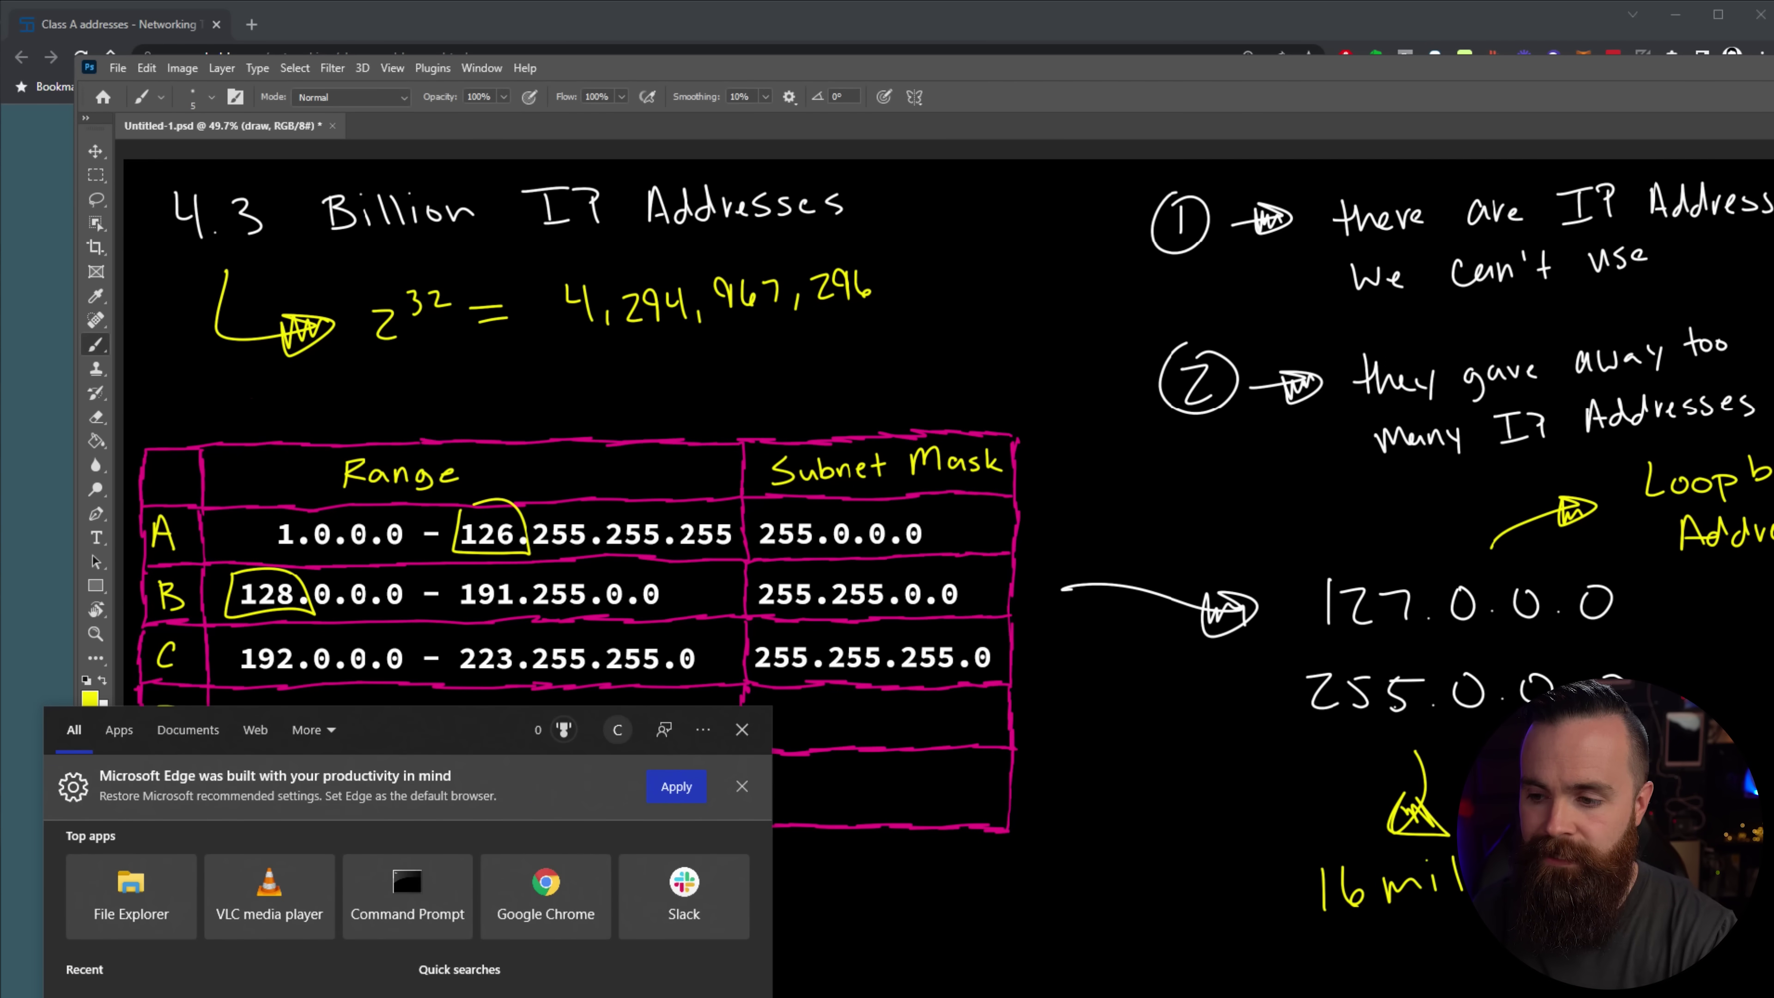
type("cmd")
key("Return")
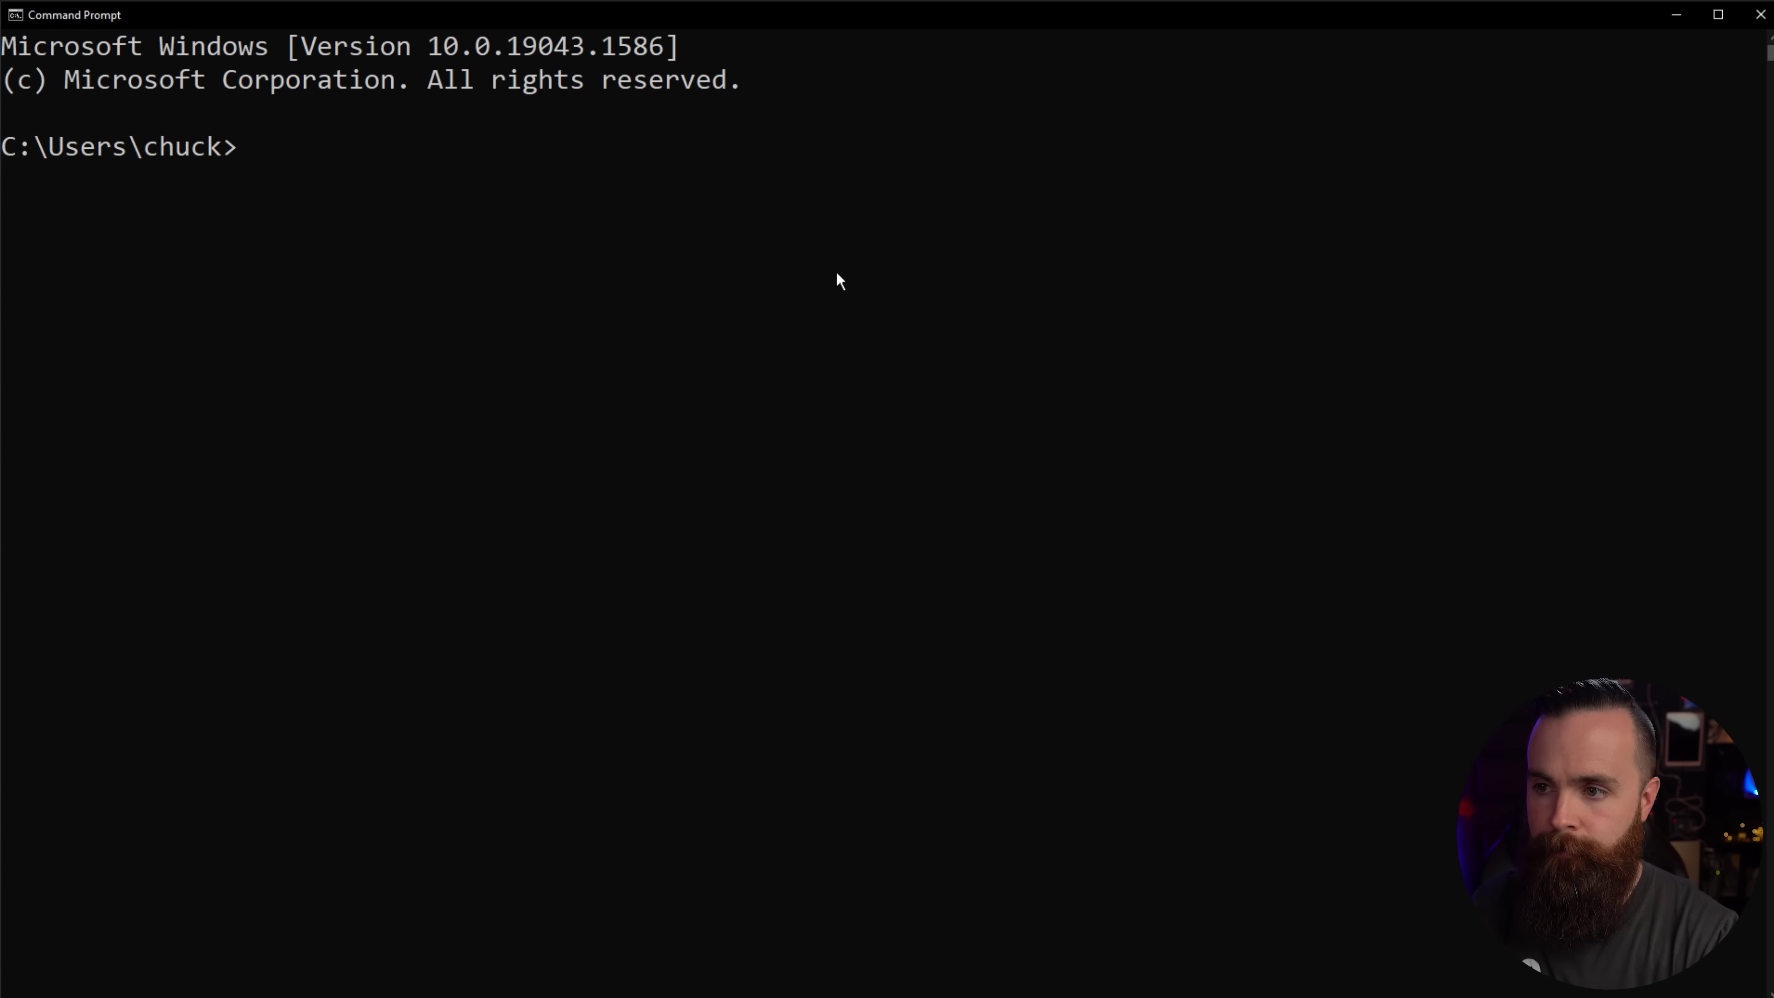
type("ping 127.")
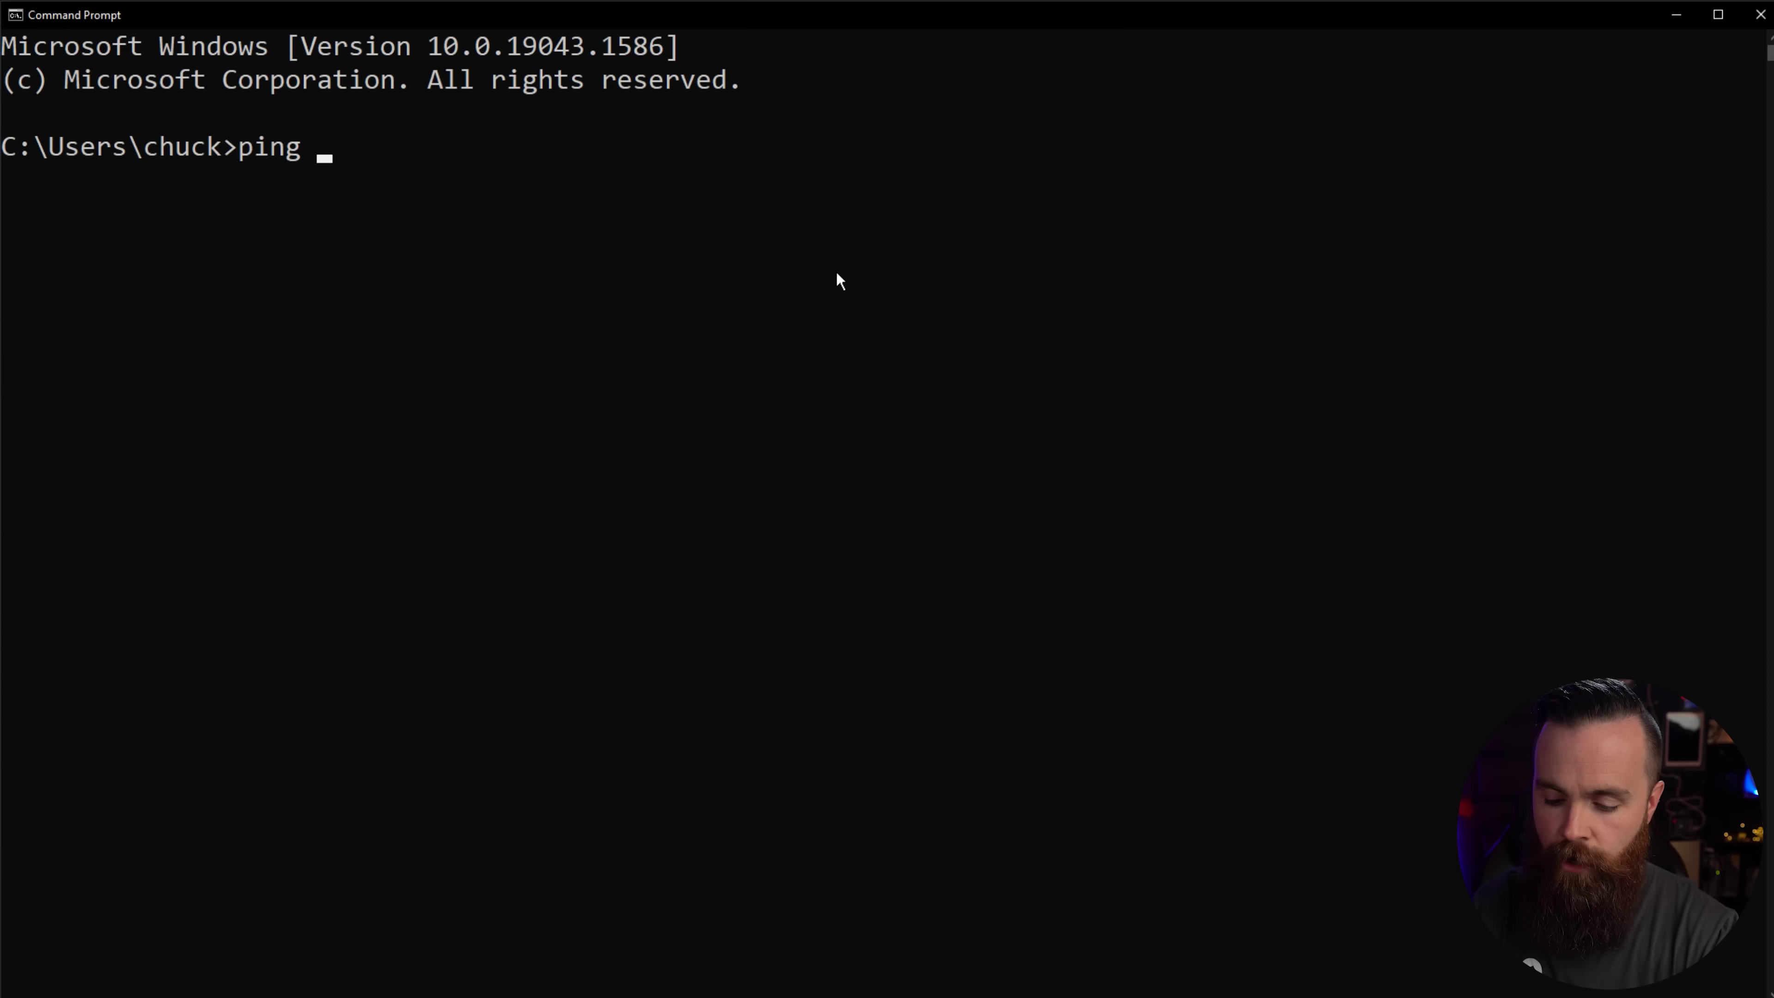
type("0.0.1")
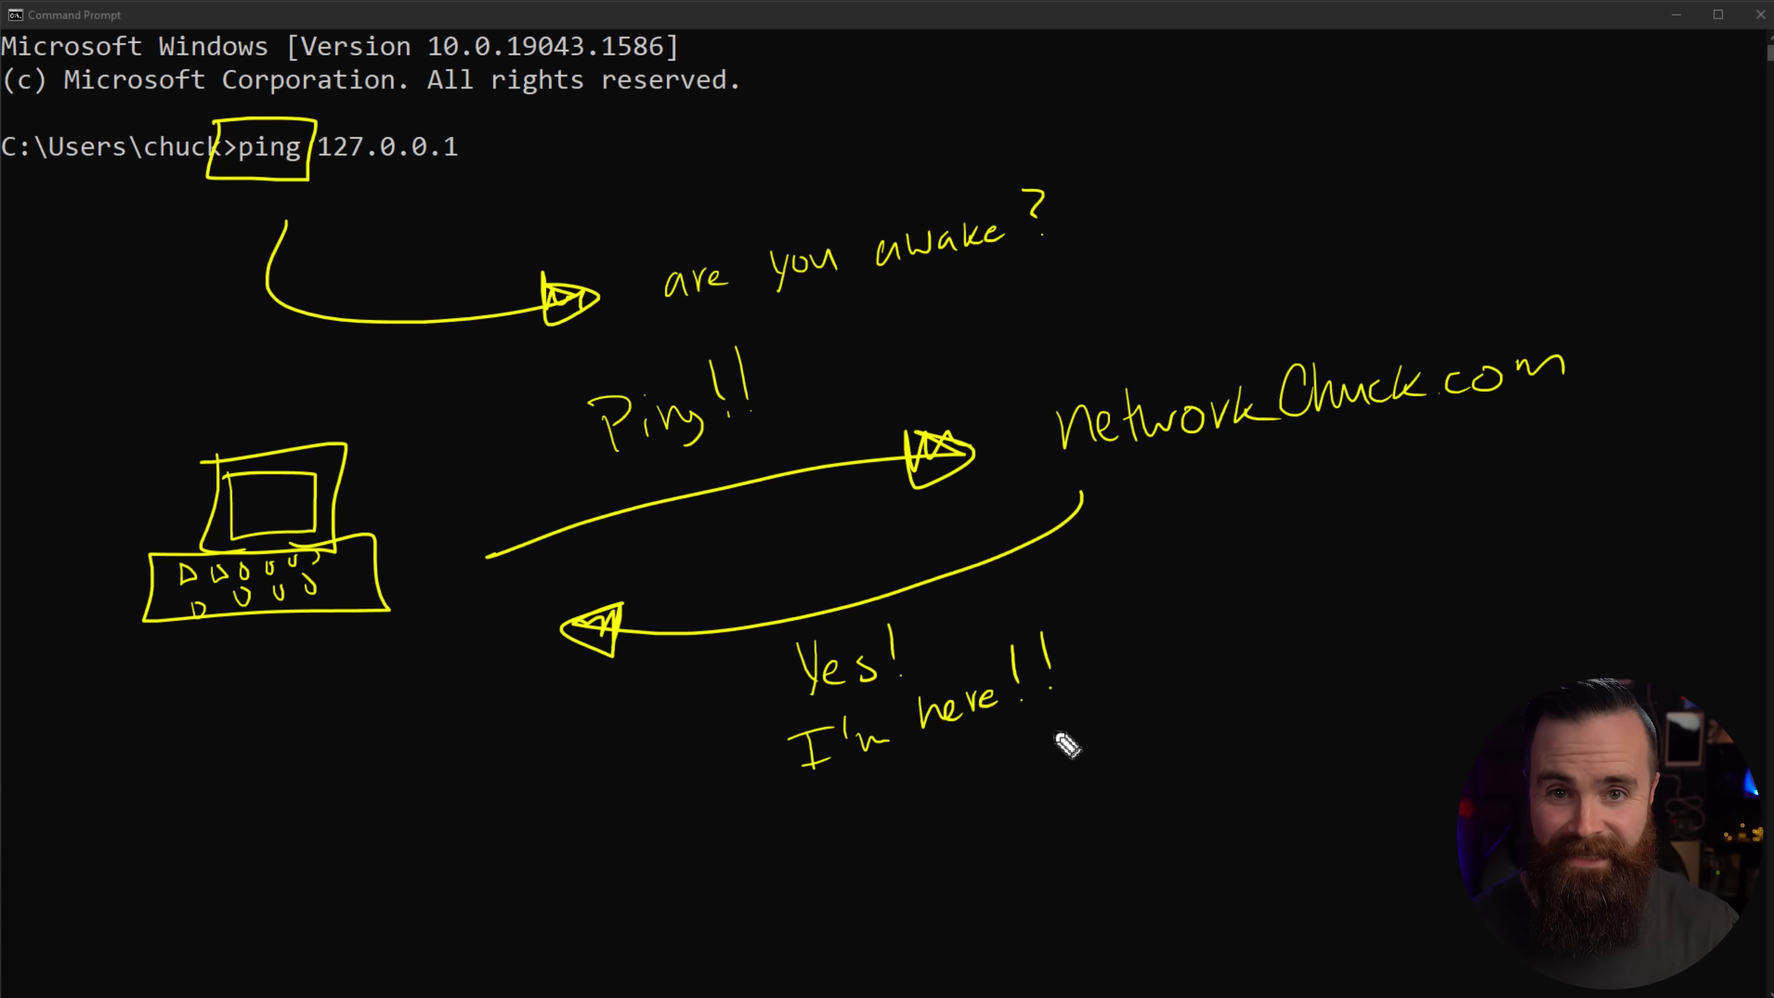
key("Escape")
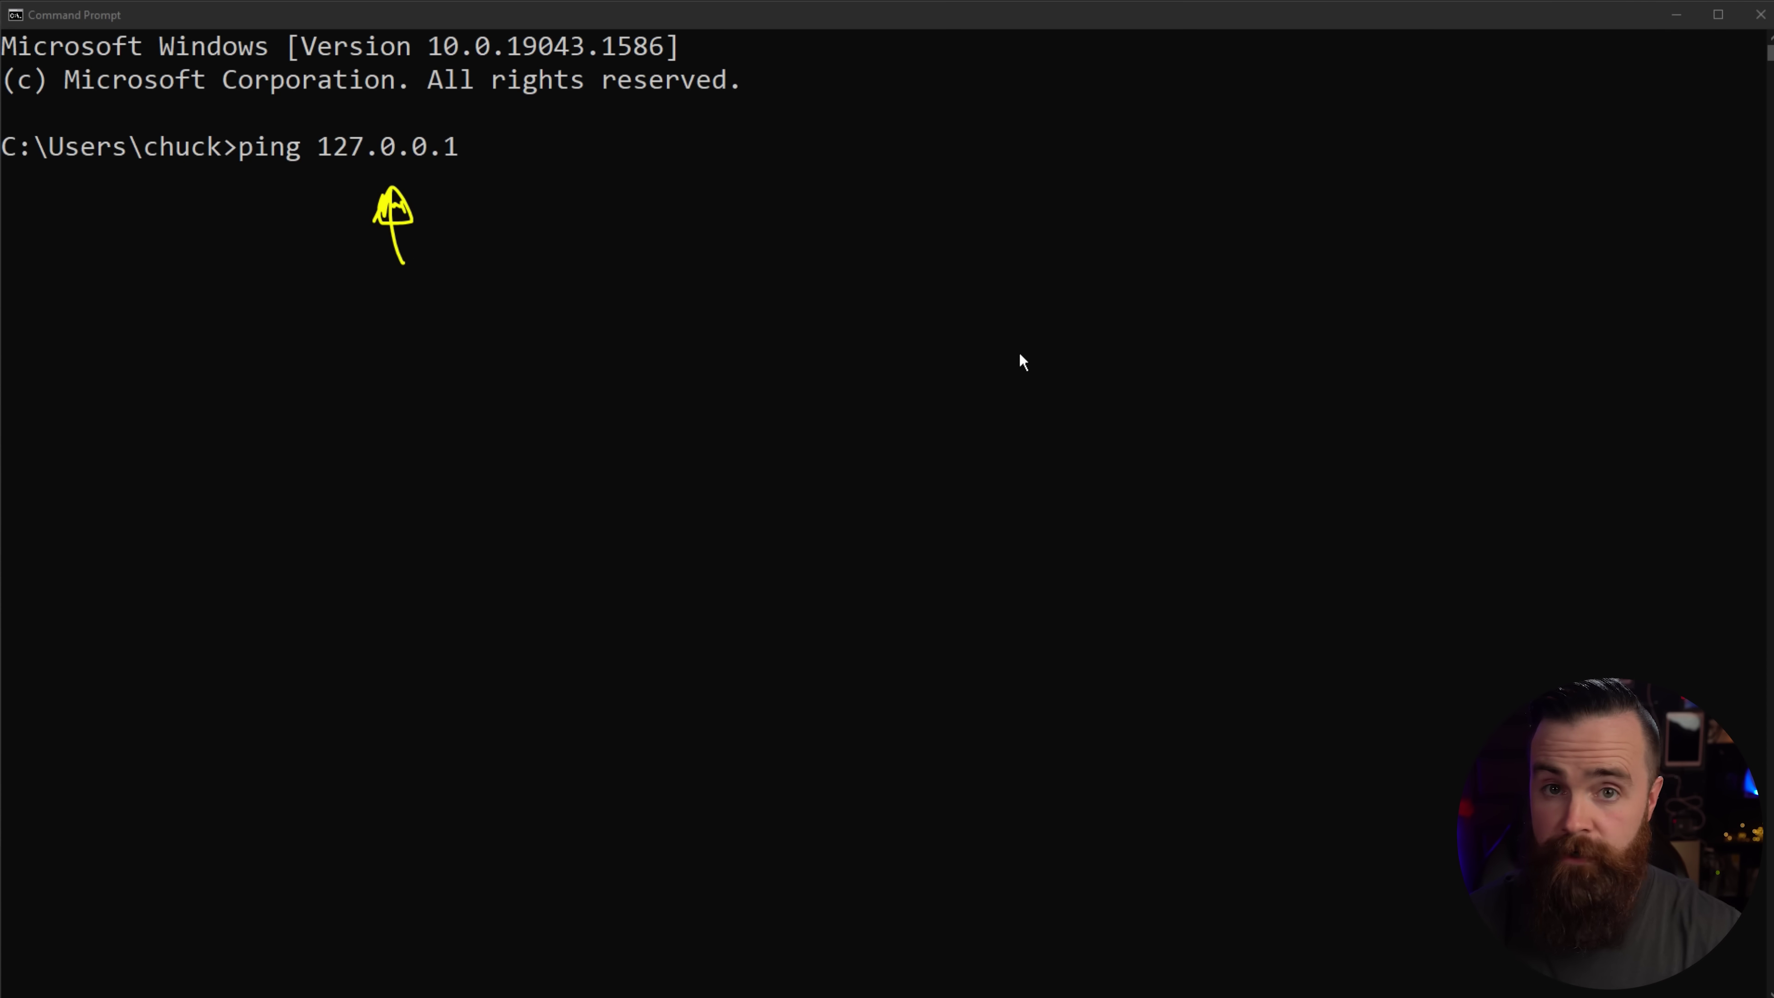
- Run ping 127.0.0.1 in the console, getting four replies with 0% packet loss
left_click(922, 318)
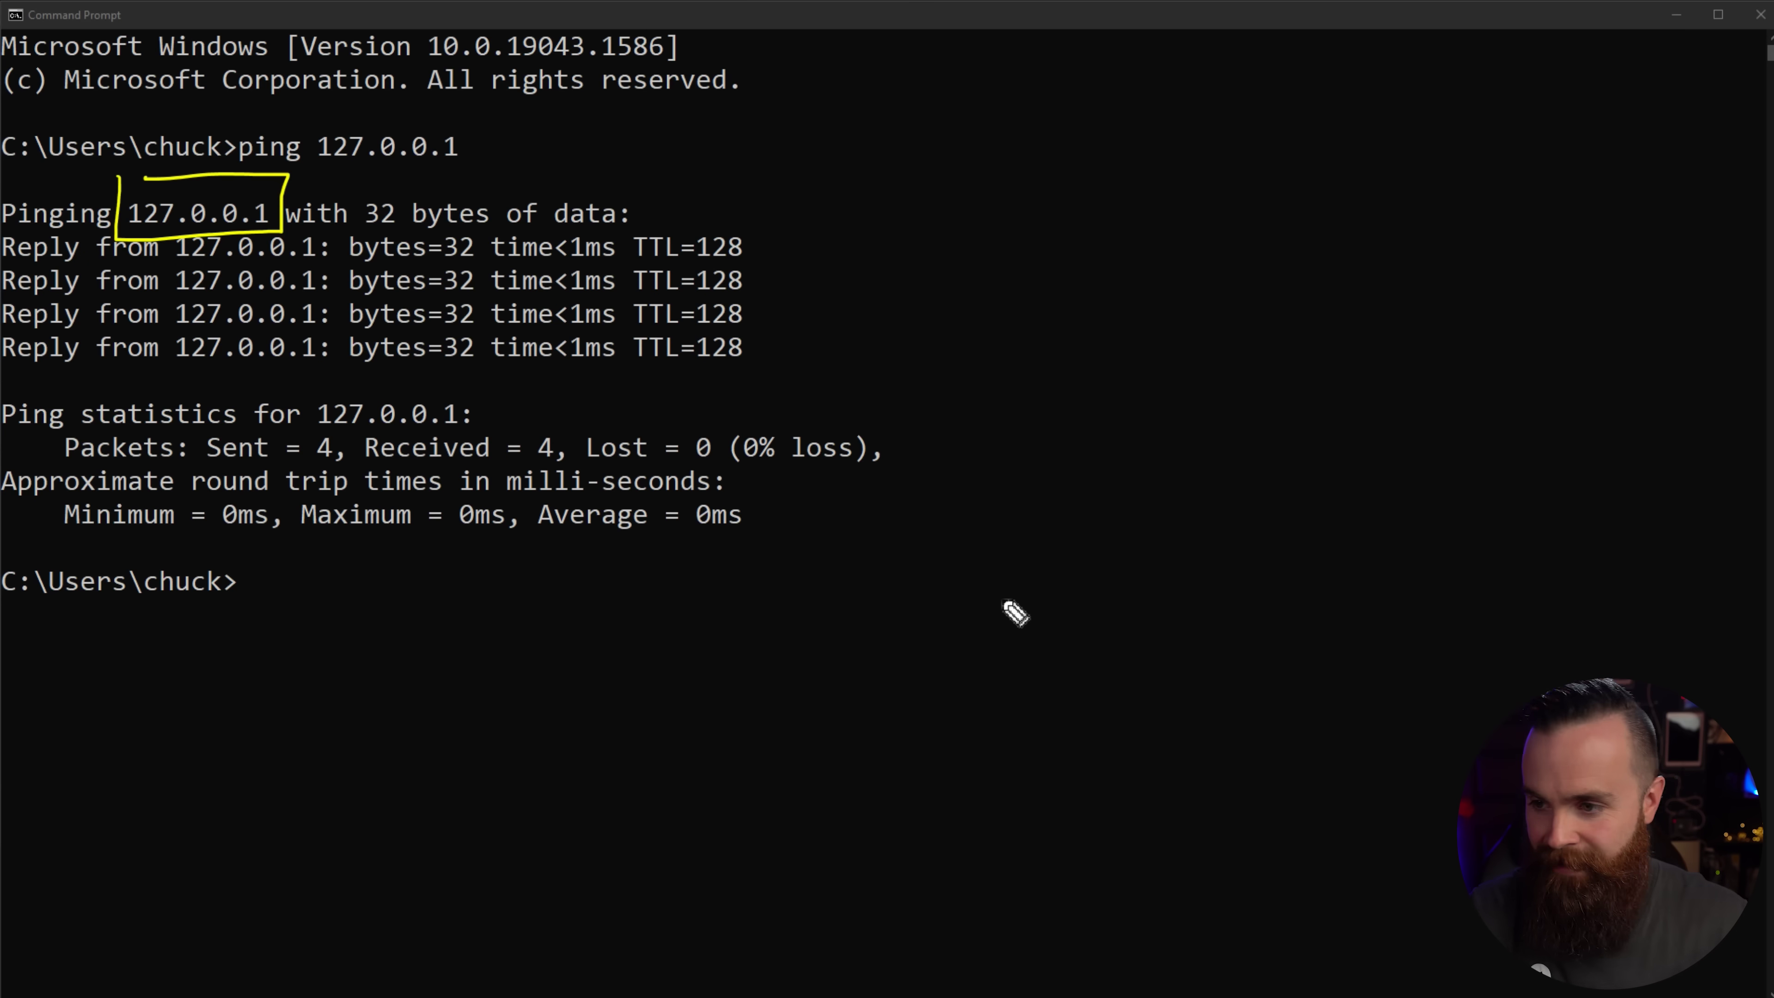
left_click(1097, 732)
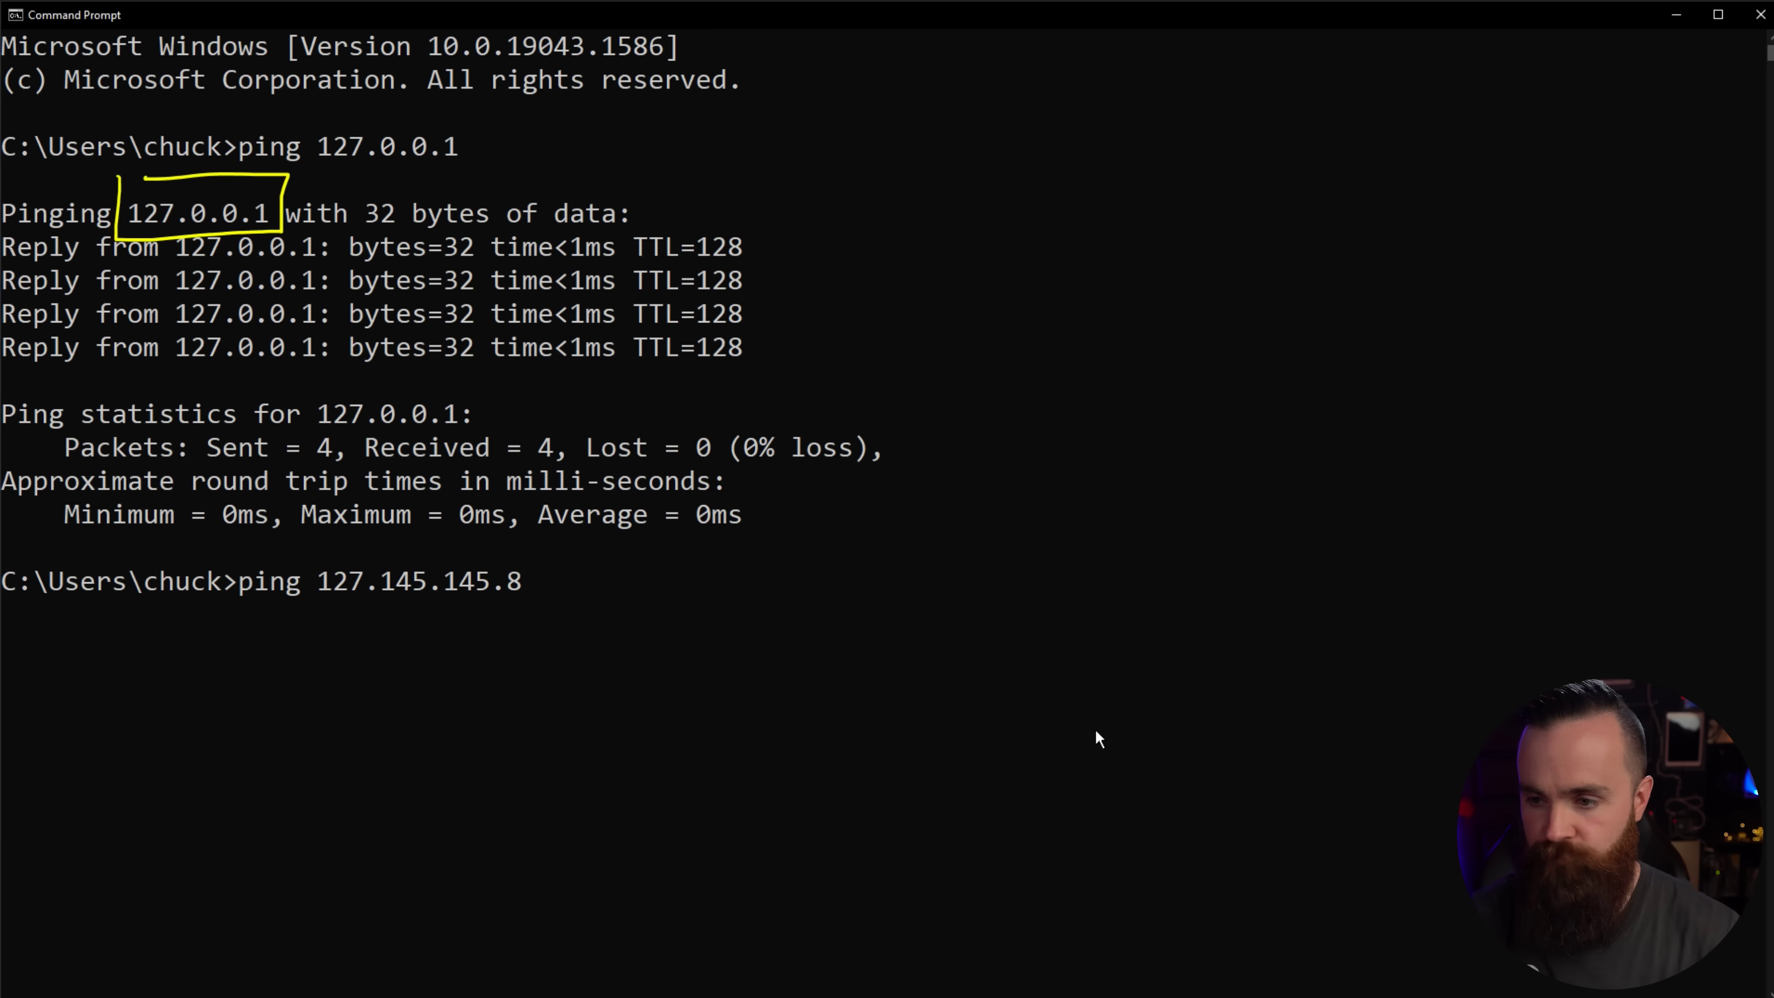
- Run ping 127.145.145.8 and see it answer like the loopback address
key("Return")
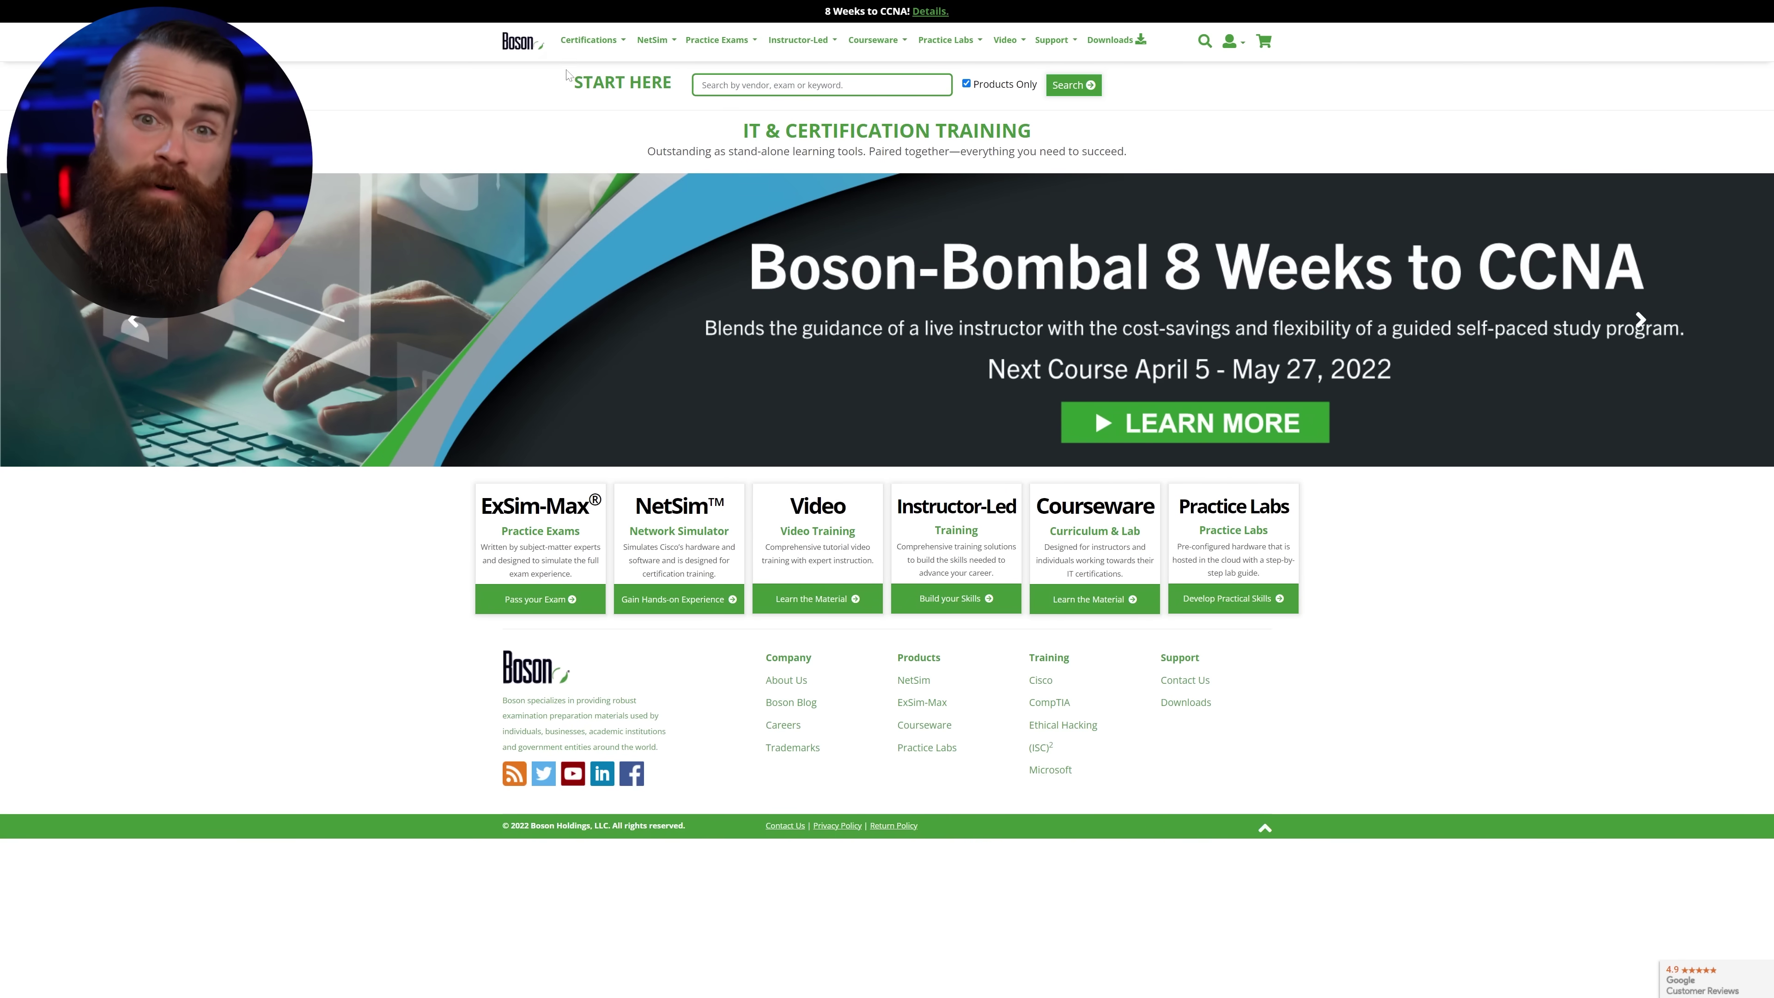
- Go to Boson's CCNA page via Certifications > Cisco > Associate (CCNA) > CCNA
left_click(575, 47)
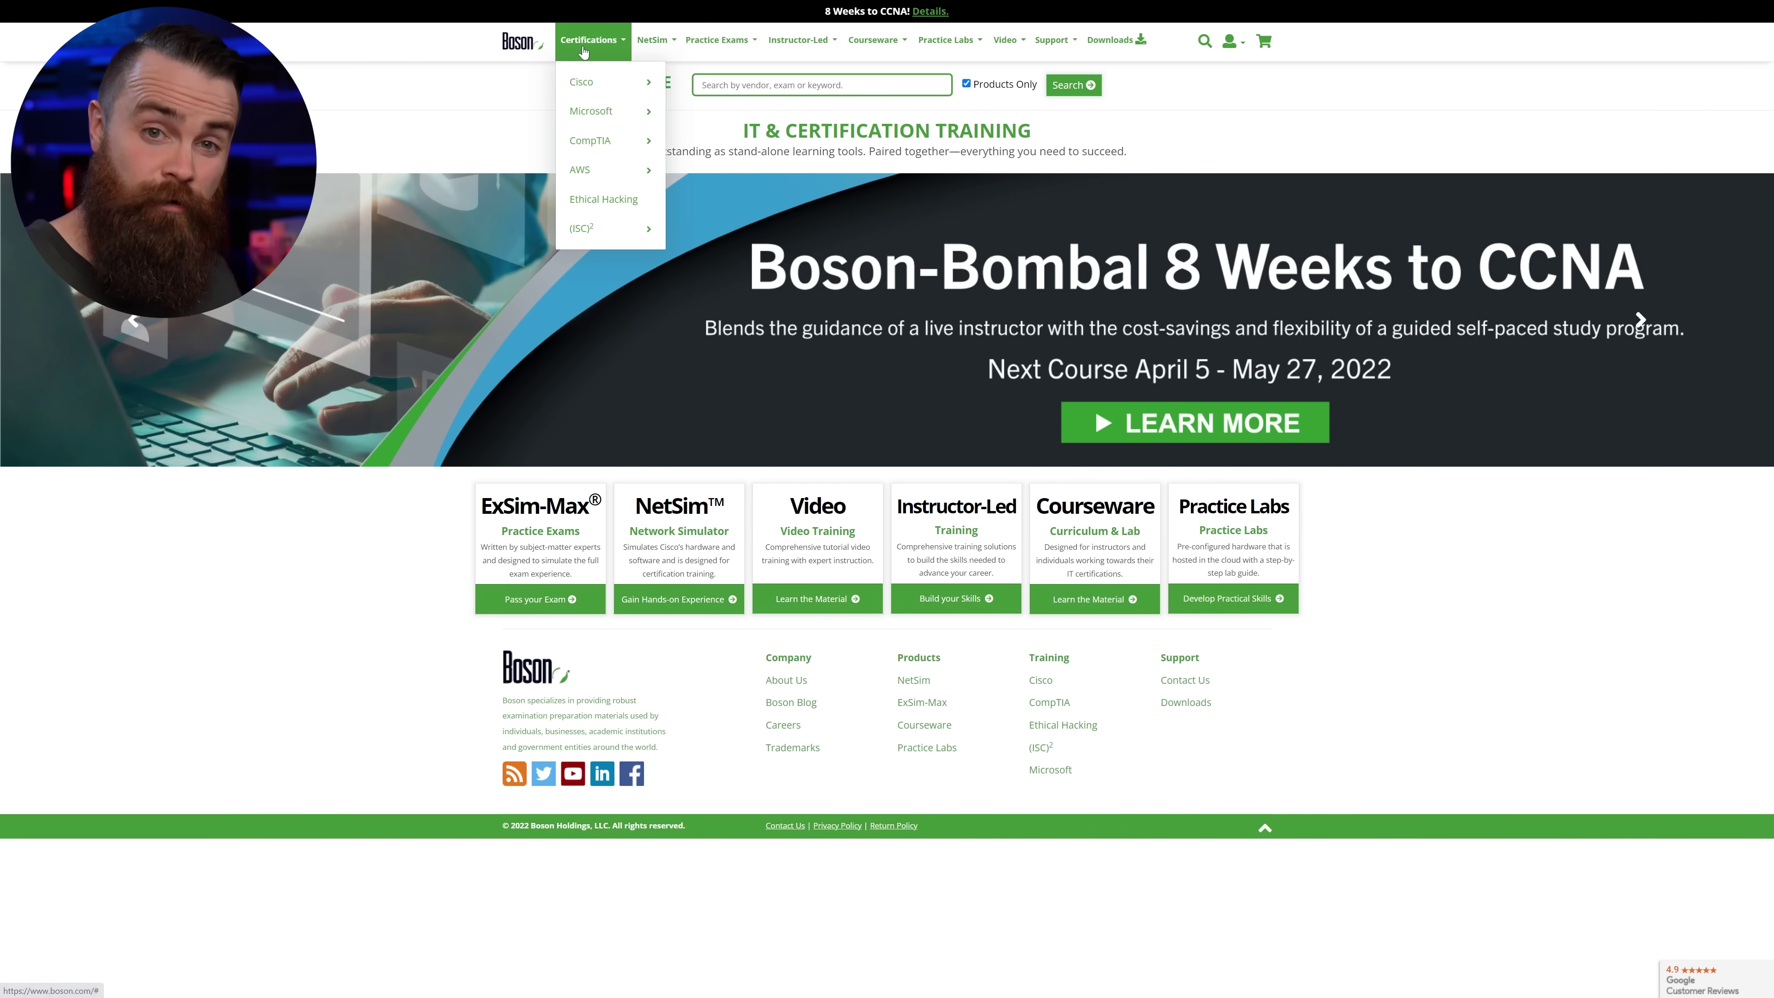
mouse_move(596, 82)
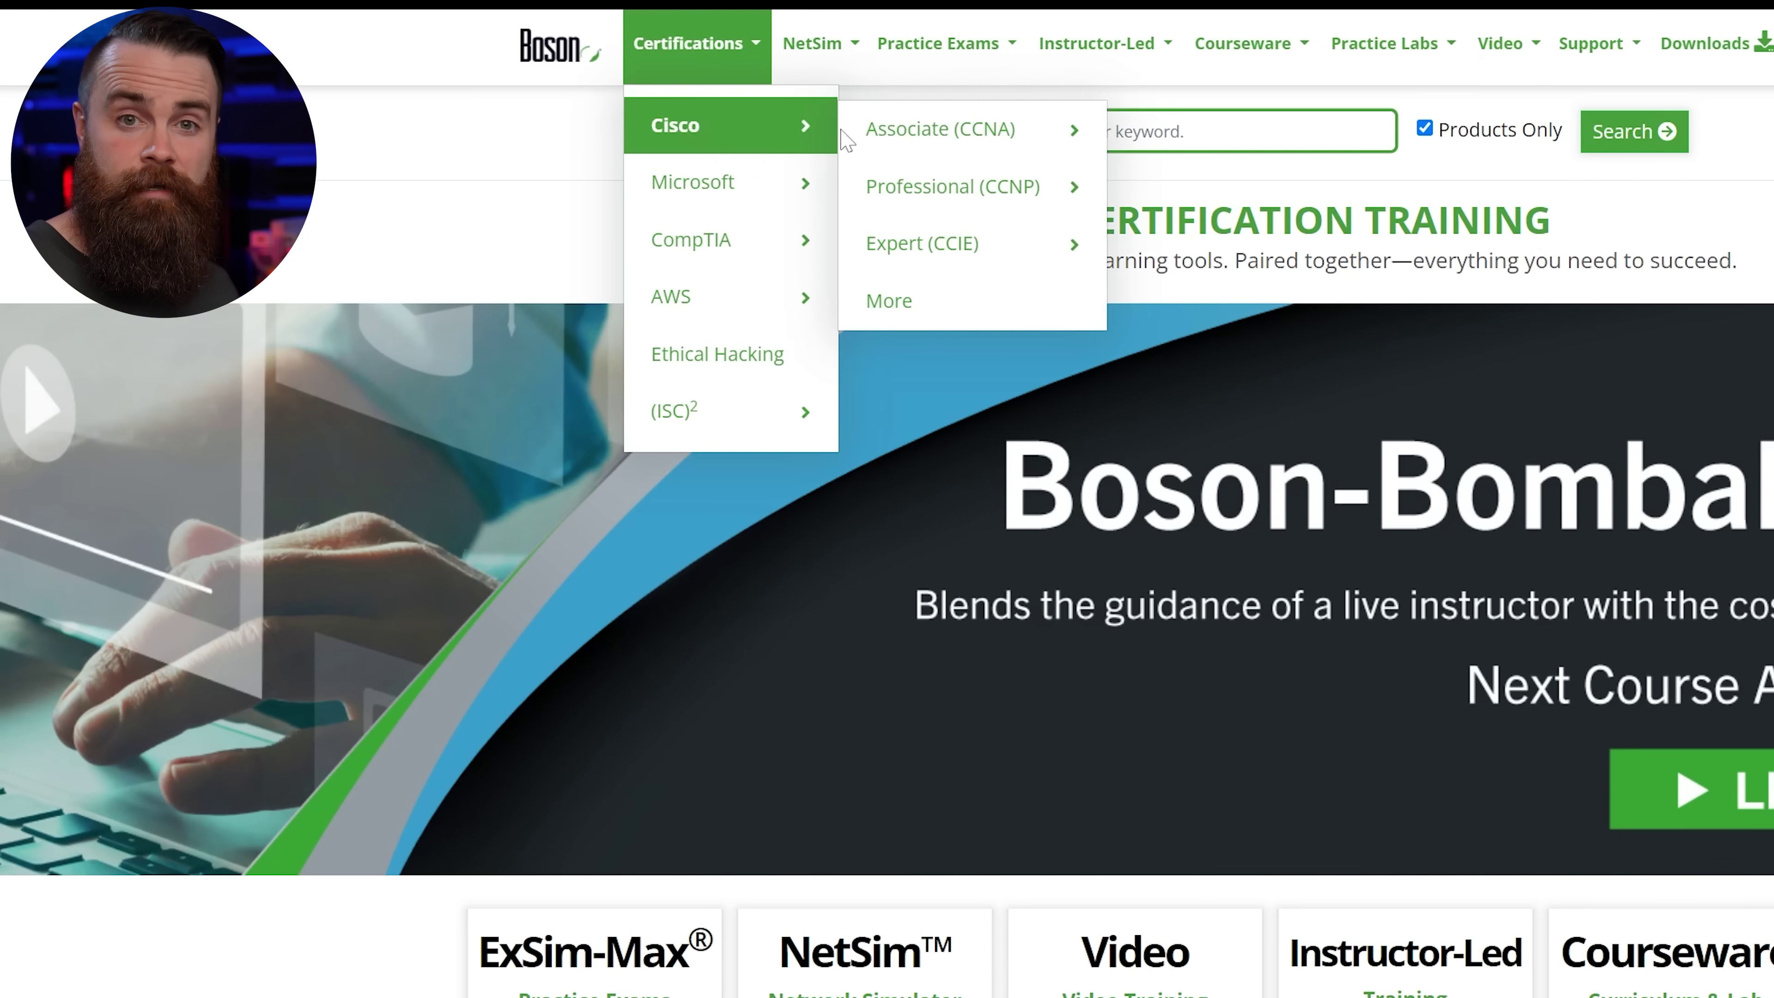
mouse_move(948, 134)
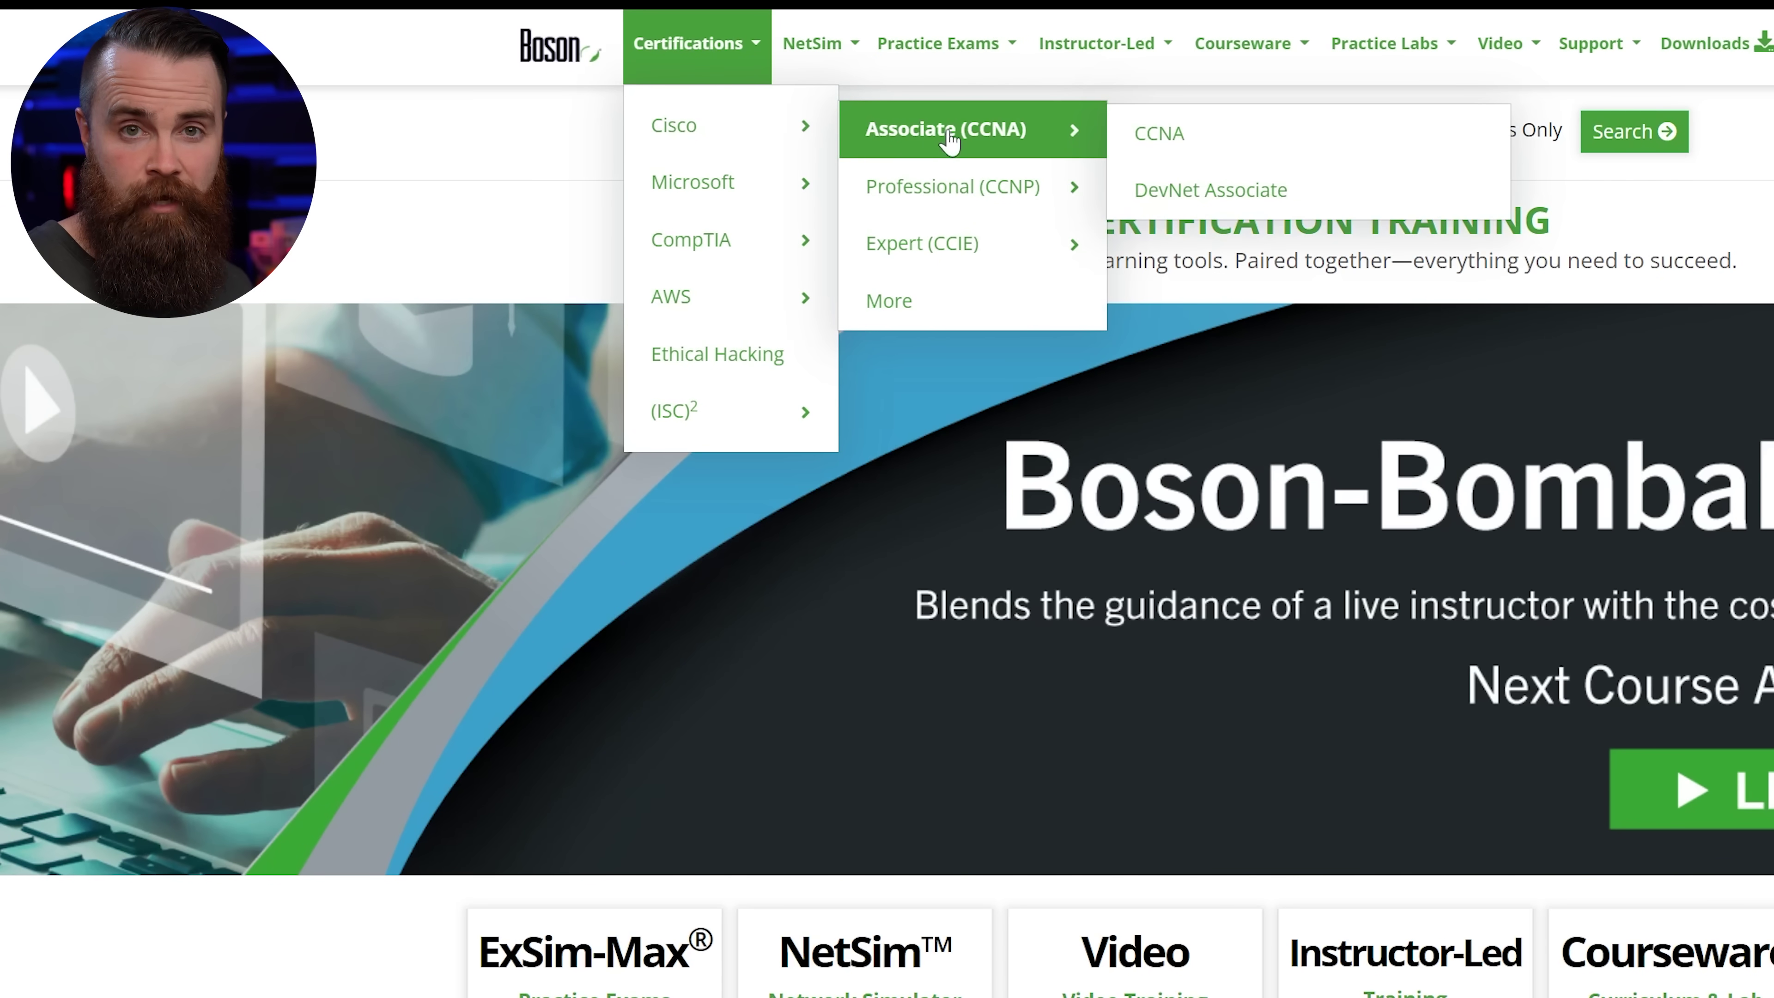
mouse_move(957, 187)
mouse_move(1012, 131)
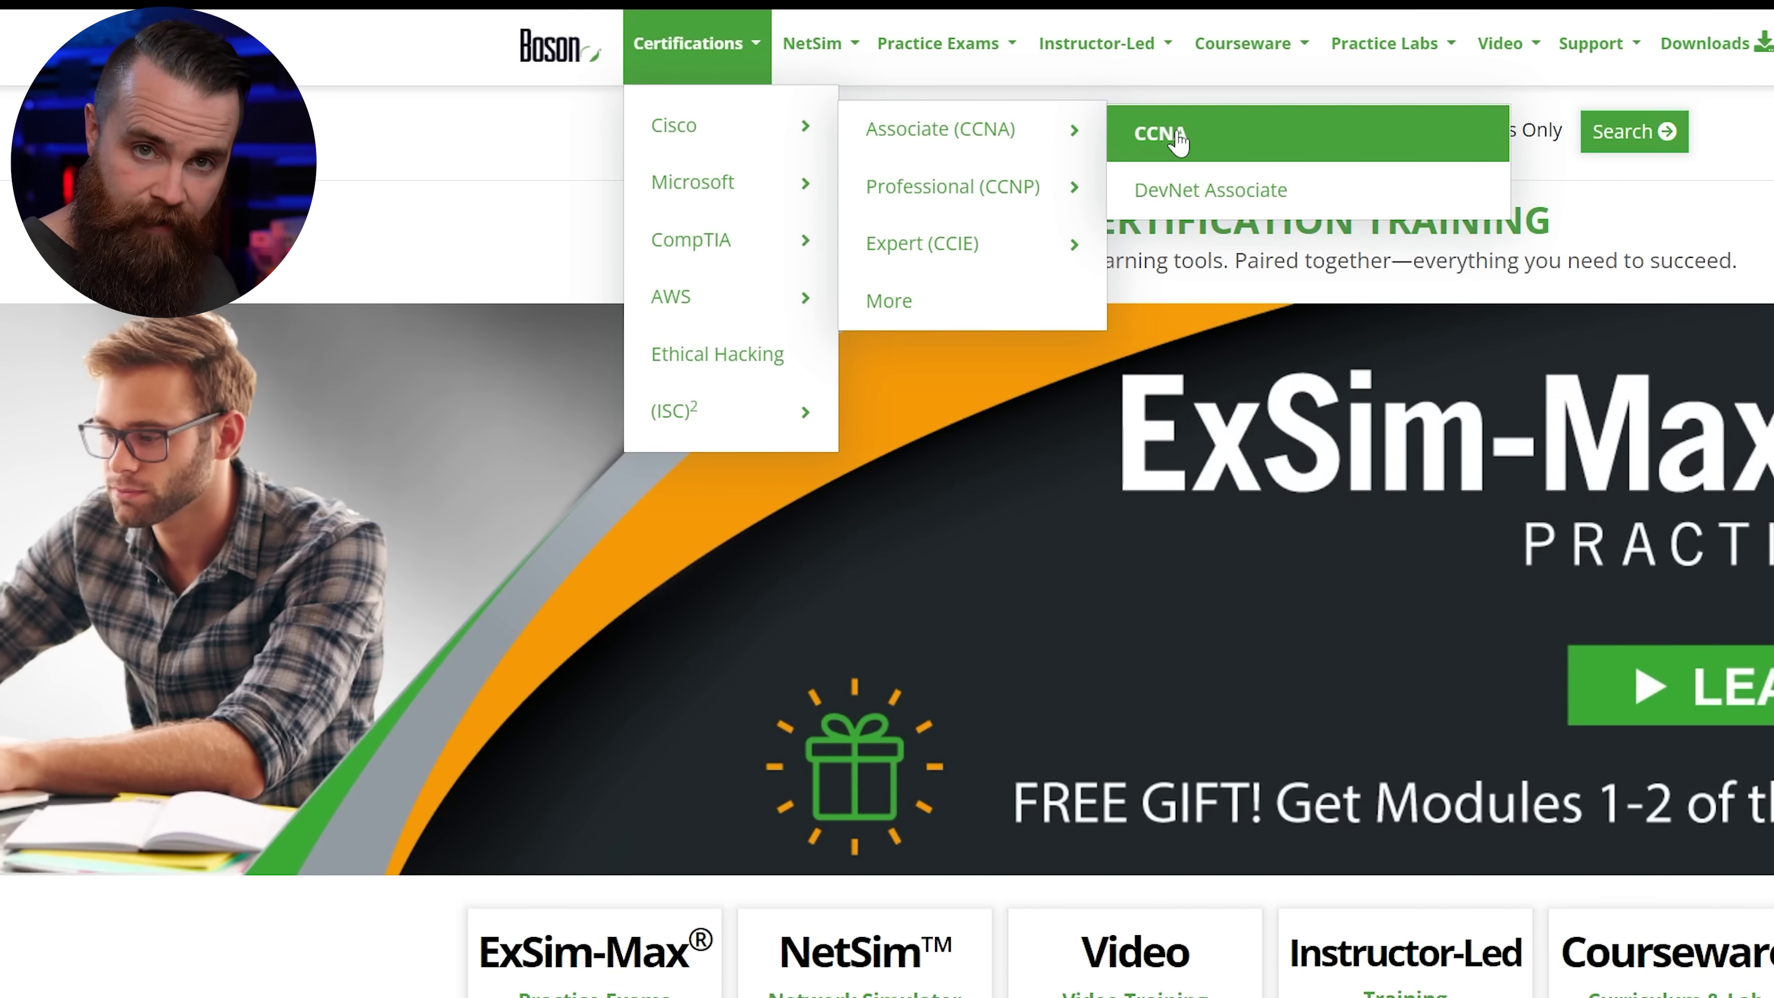
left_click(1178, 140)
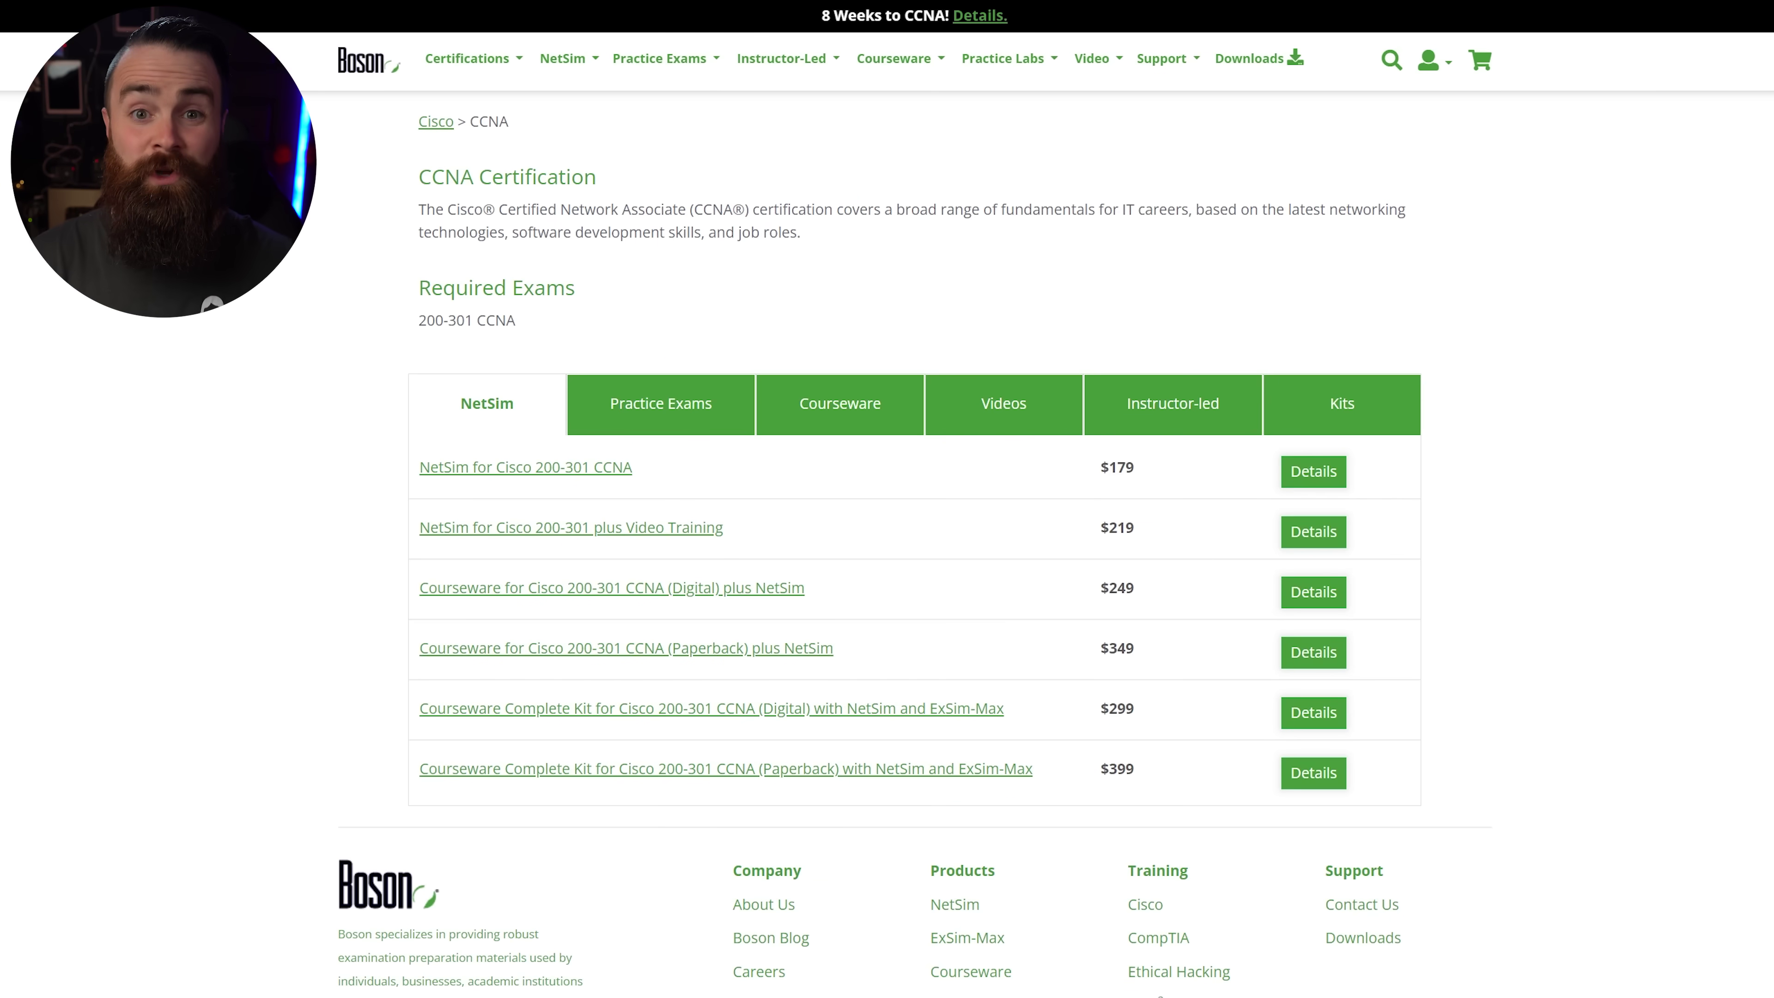
- Browse the CCNA product tabs, then open the ExSim-Max for Cisco 200-301 CCNA page
left_click(648, 409)
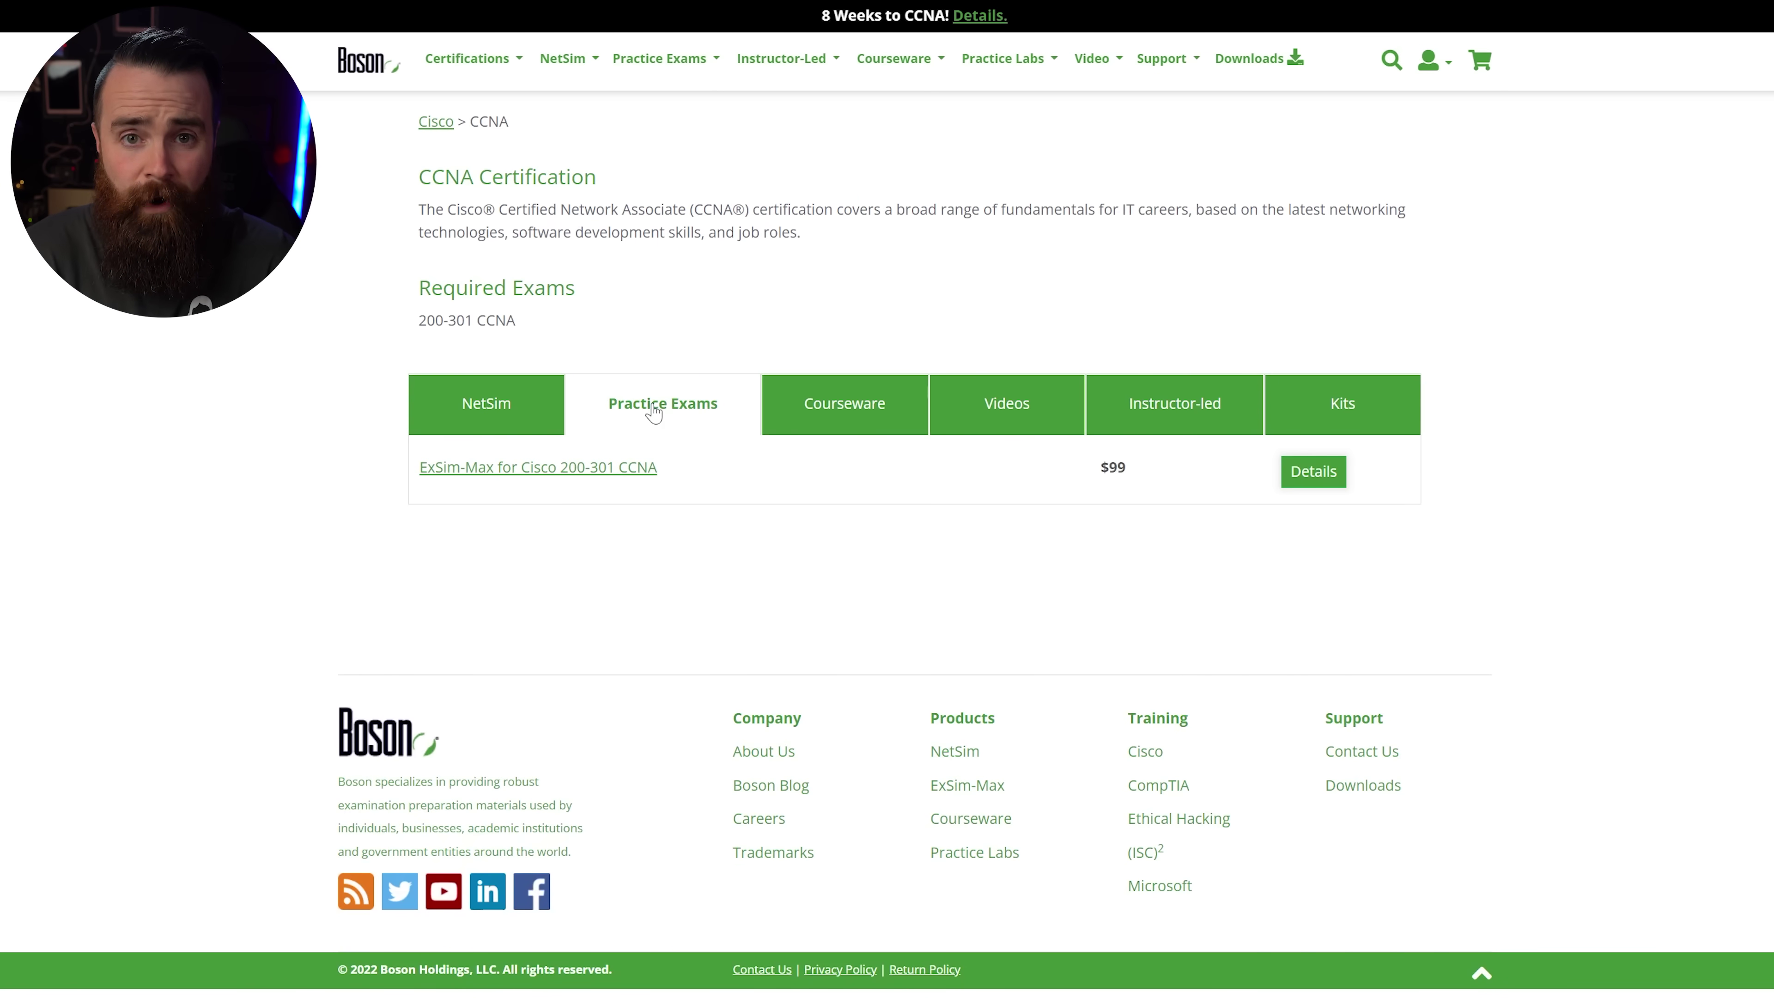
left_click(846, 420)
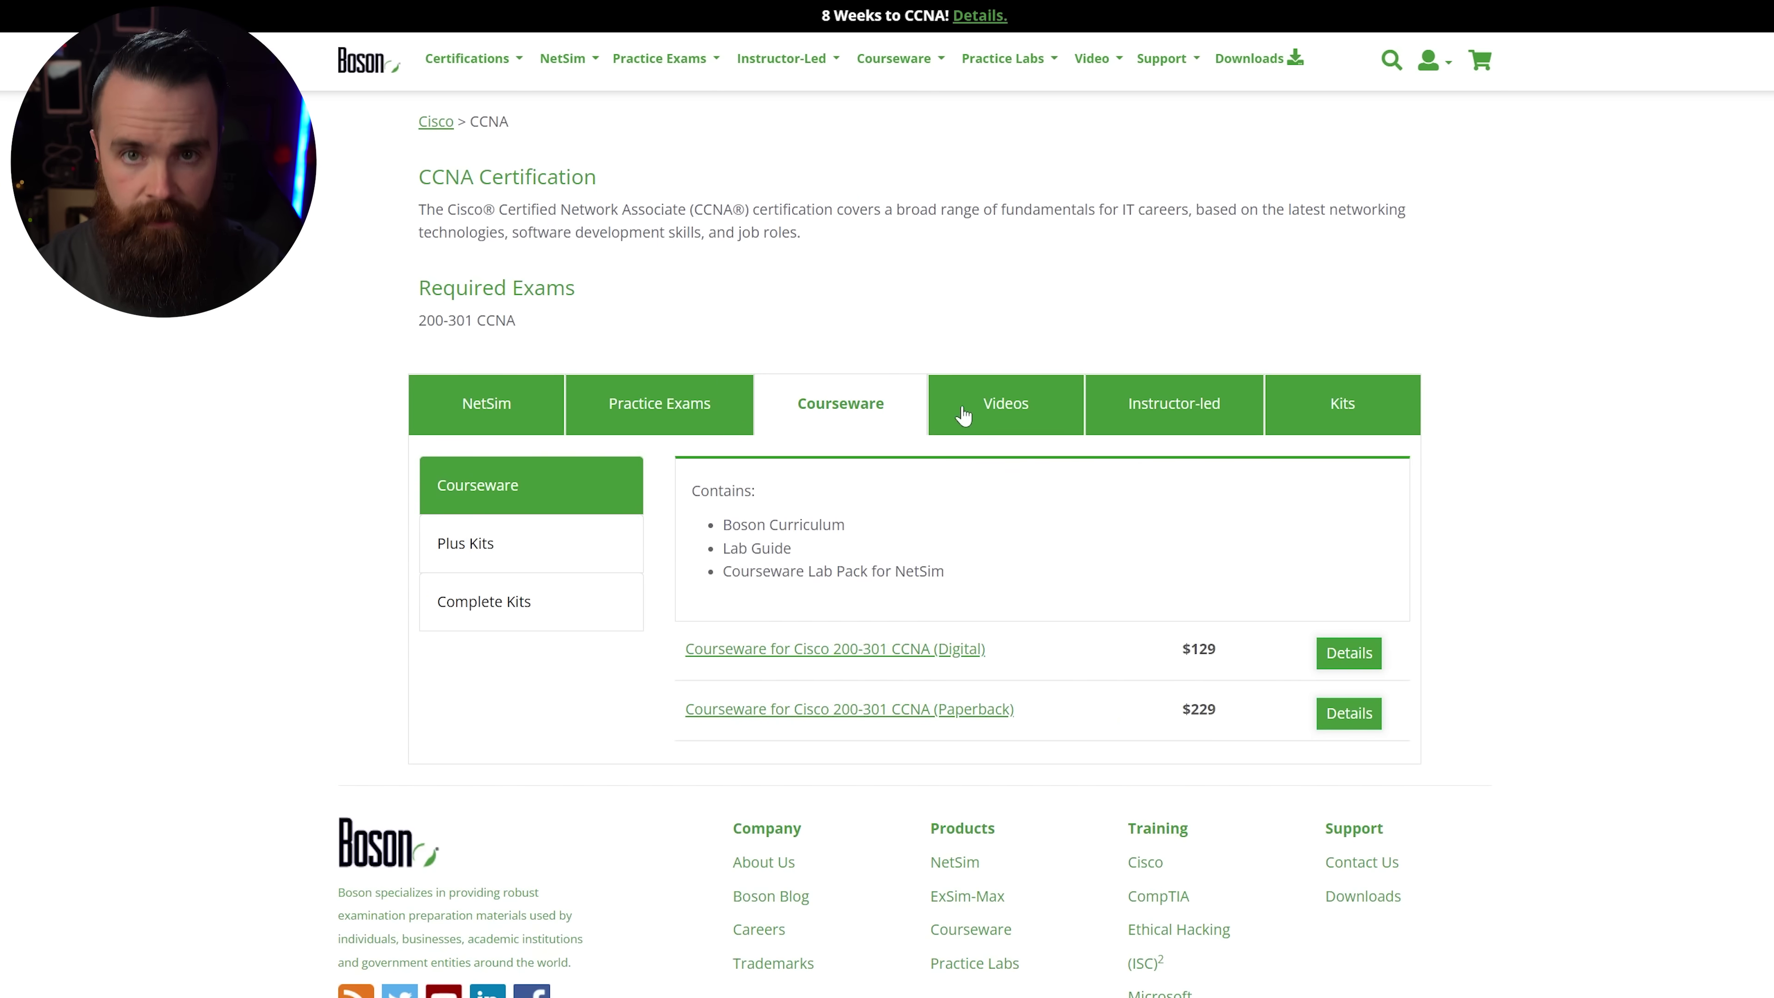
left_click(1012, 413)
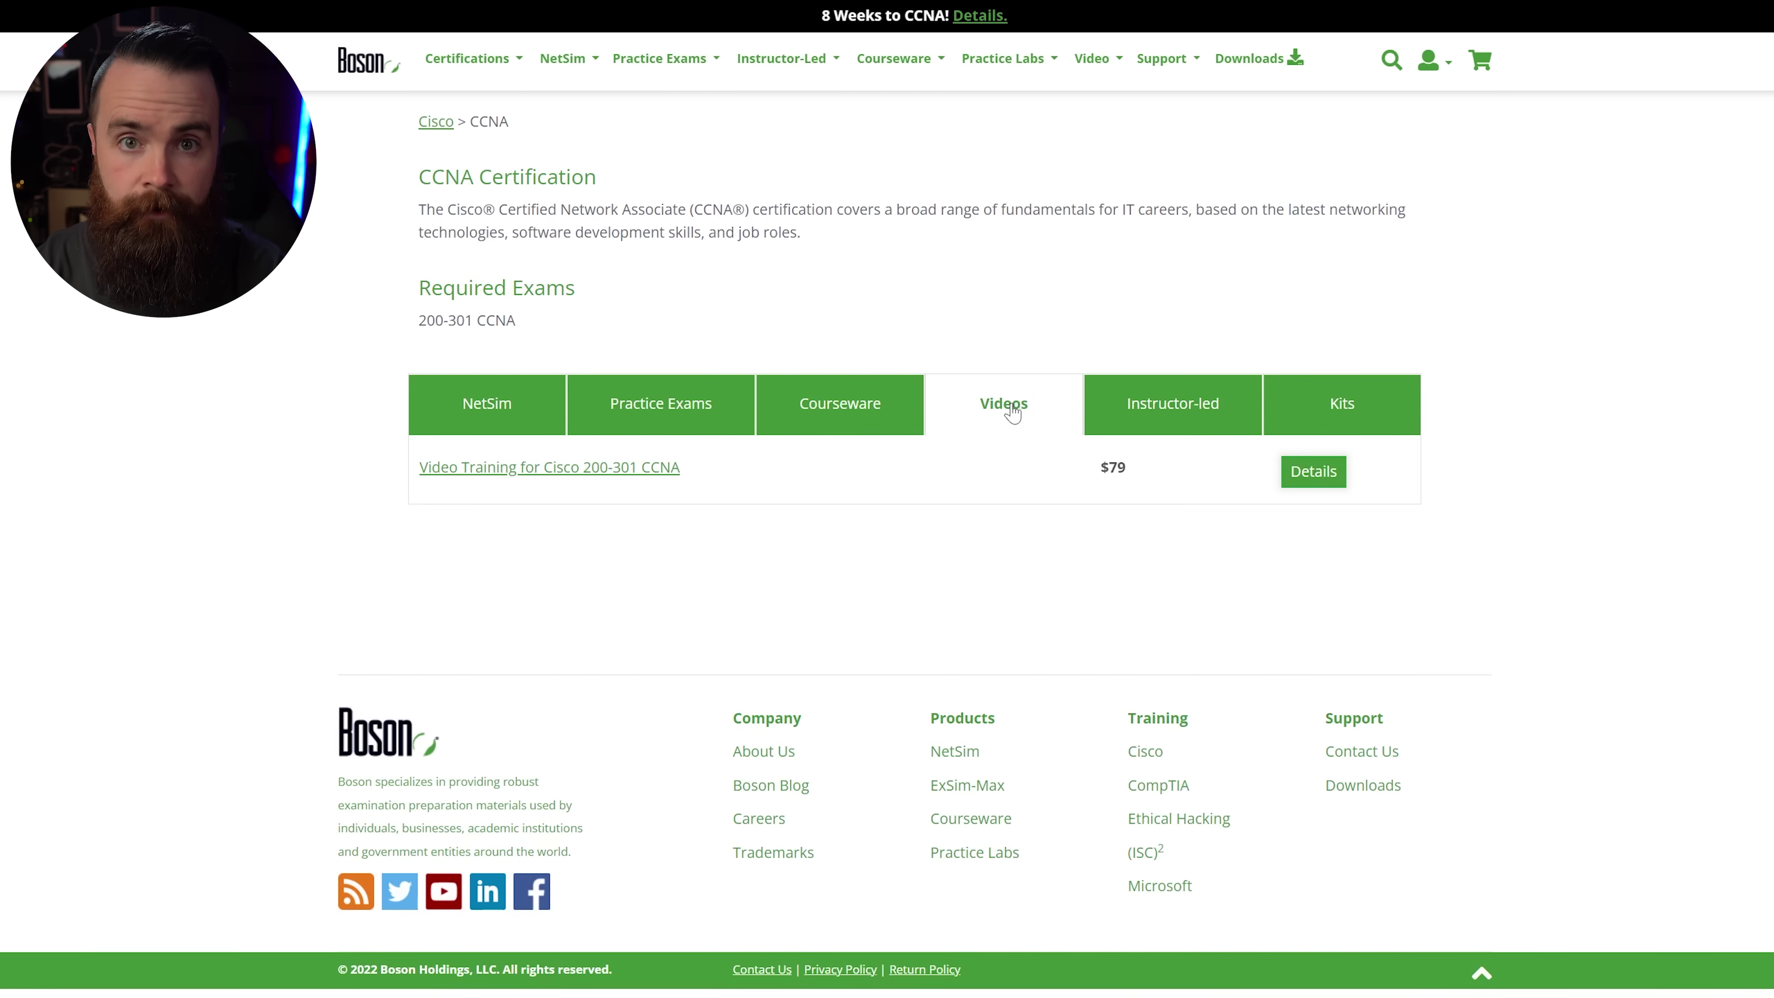
left_click(1150, 420)
left_click(1335, 413)
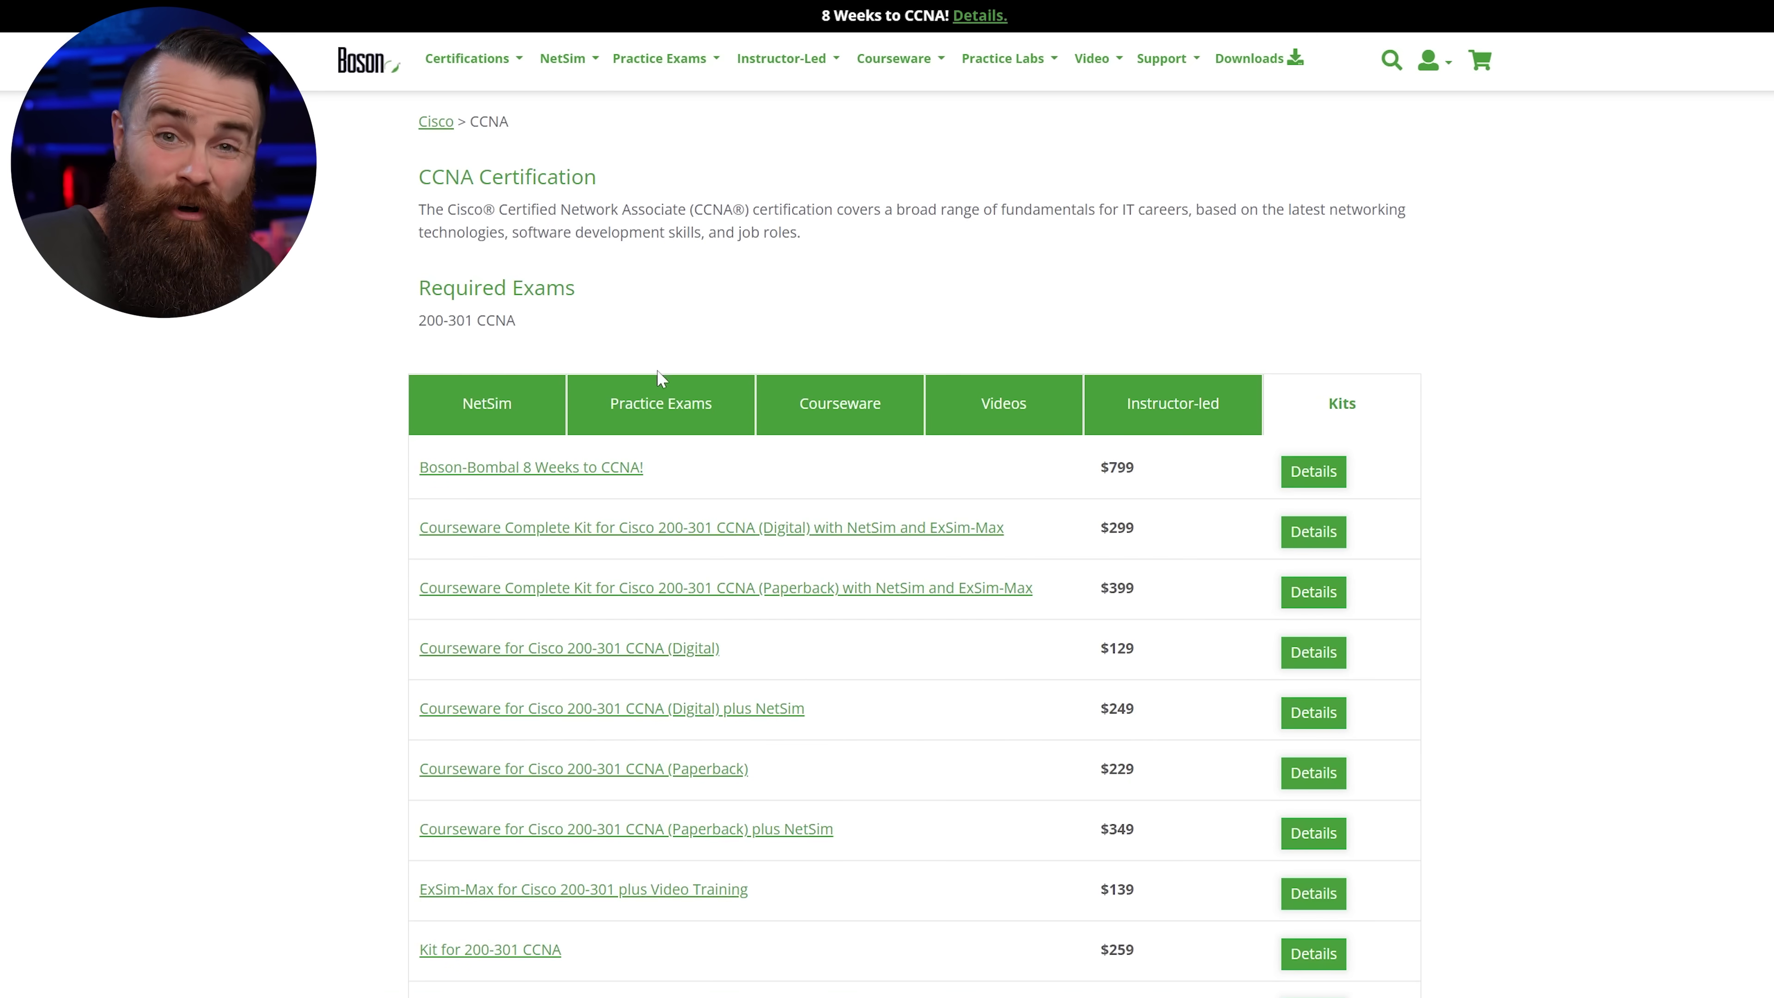
left_click(647, 391)
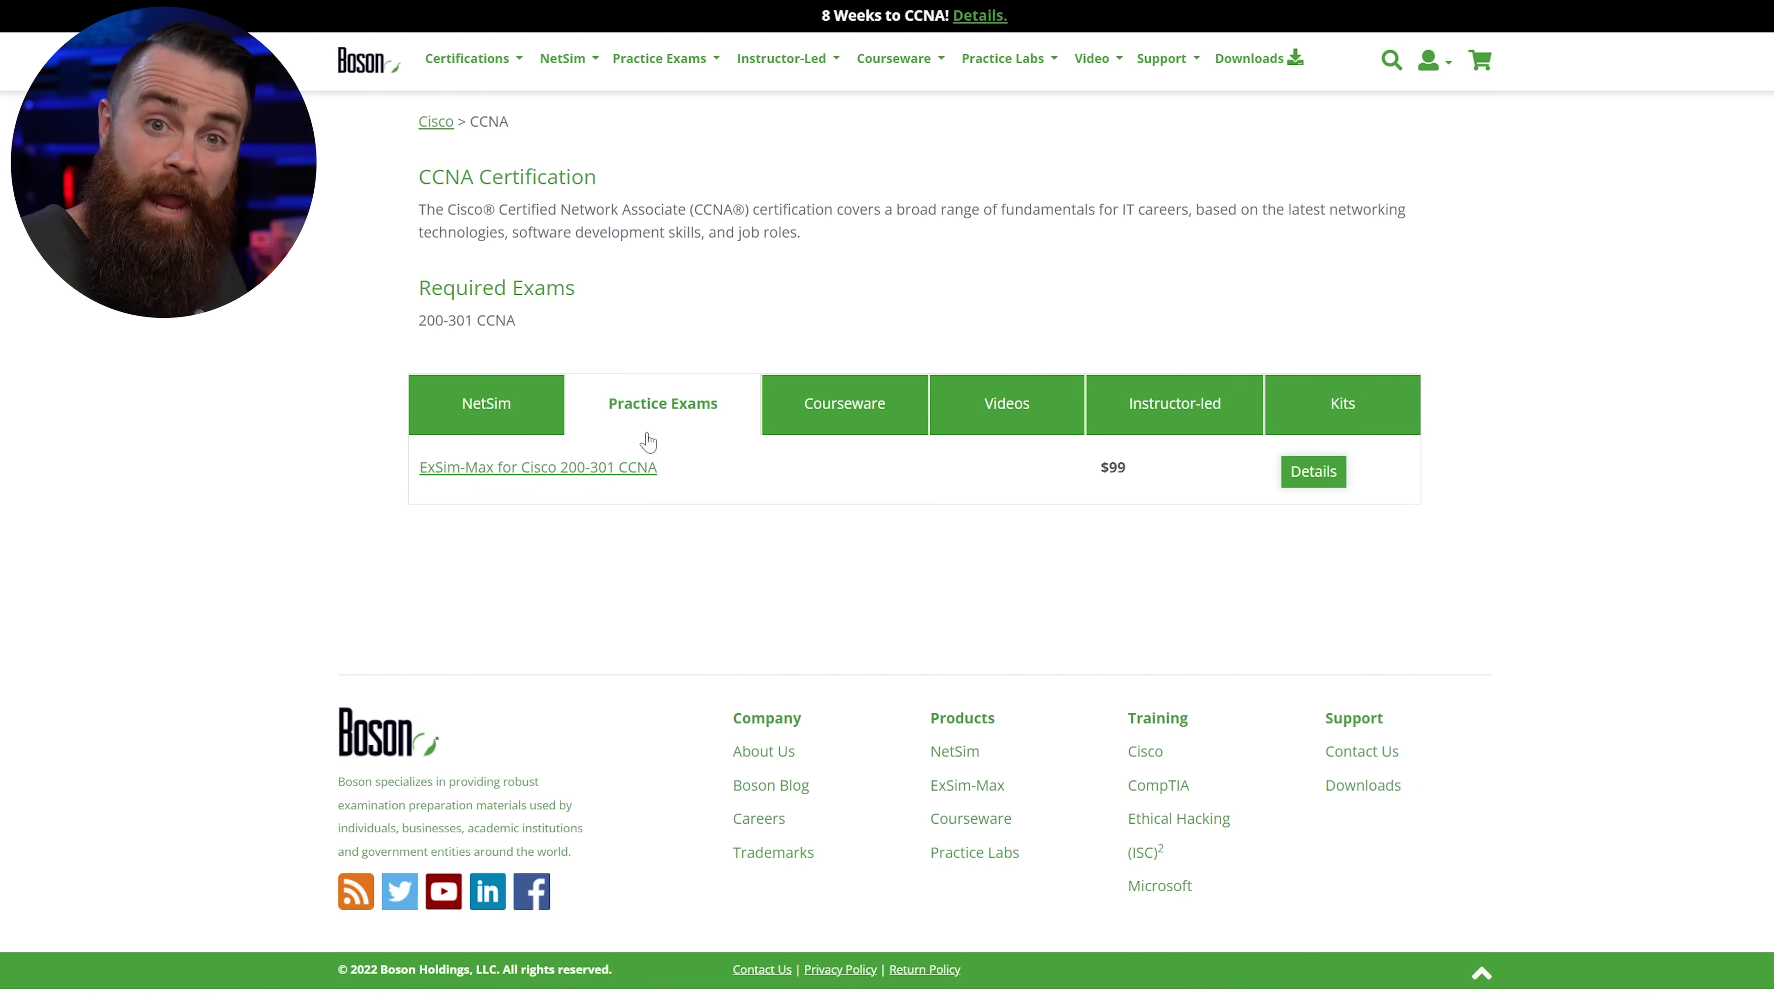
left_click(630, 474)
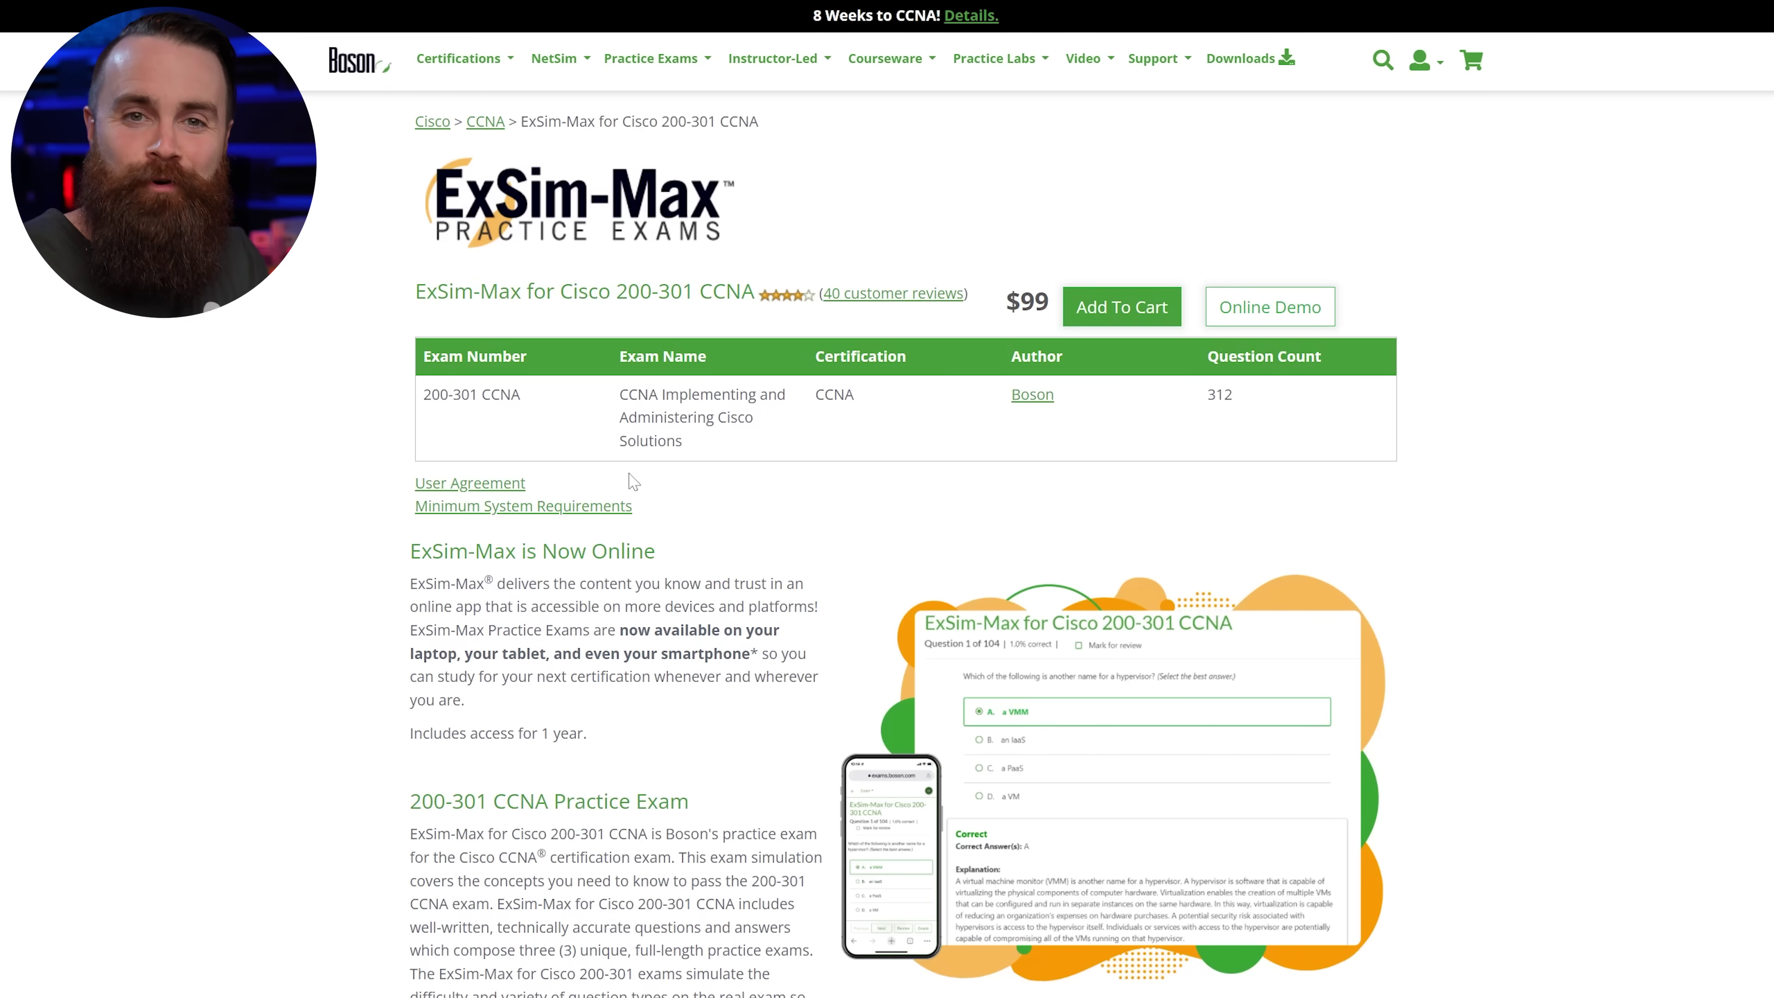